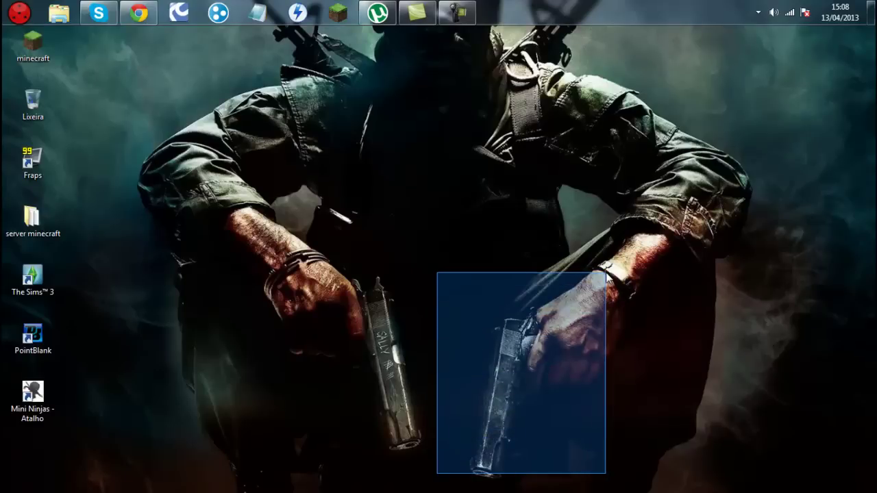
{"action": "left_click_drag", "start_coordinate": [604, 274], "coordinate": [420, 492]}
{"action": "left_click_drag", "start_coordinate": [425, 231], "coordinate": [330, 462]}
{"action": "left_click_drag", "start_coordinate": [331, 461], "coordinate": [465, 209]}
{"action": "left_click_drag", "start_coordinate": [465, 209], "coordinate": [336, 486]}
{"action": "left_click_drag", "start_coordinate": [336, 486], "coordinate": [448, 233]}
{"action": "mouse_move", "coordinate": [448, 233]}
{"action": "left_mouse_down"}
{"action": "mouse_move", "coordinate": [400, 442]}
{"action": "mouse_move", "coordinate": [347, 492]}
{"action": "mouse_move", "coordinate": [340, 486]}
{"action": "mouse_move", "coordinate": [461, 251]}
{"action": "mouse_move", "coordinate": [460, 234]}
{"action": "left_mouse_up"}
{"action": "left_click_drag", "start_coordinate": [461, 235], "coordinate": [350, 492]}
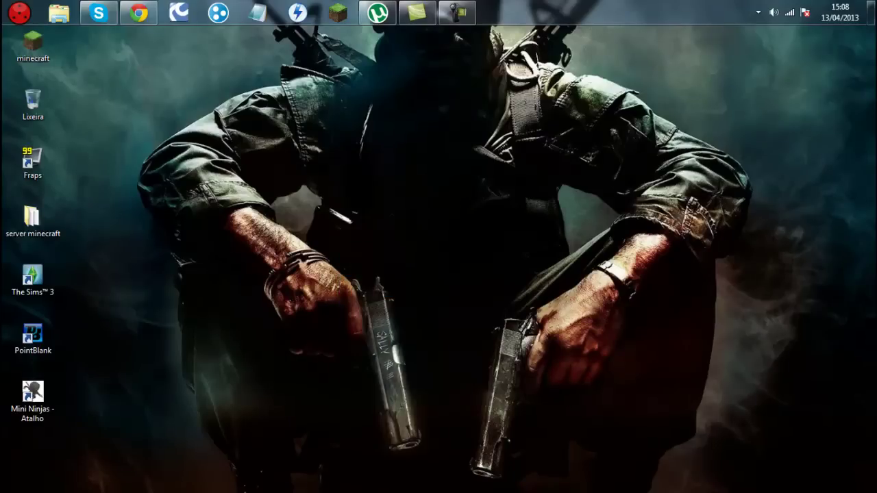
{"action": "left_click_drag", "start_coordinate": [333, 251], "coordinate": [447, 485]}
{"action": "left_click_drag", "start_coordinate": [429, 235], "coordinate": [358, 482]}
{"action": "left_click_drag", "start_coordinate": [356, 481], "coordinate": [323, 354]}
{"action": "left_click_drag", "start_coordinate": [163, 70], "coordinate": [679, 492]}
{"action": "left_click_drag", "start_coordinate": [678, 197], "coordinate": [302, 488]}
{"action": "left_click_drag", "start_coordinate": [332, 253], "coordinate": [612, 492]}
{"action": "left_click_drag", "start_coordinate": [607, 224], "coordinate": [339, 492]}
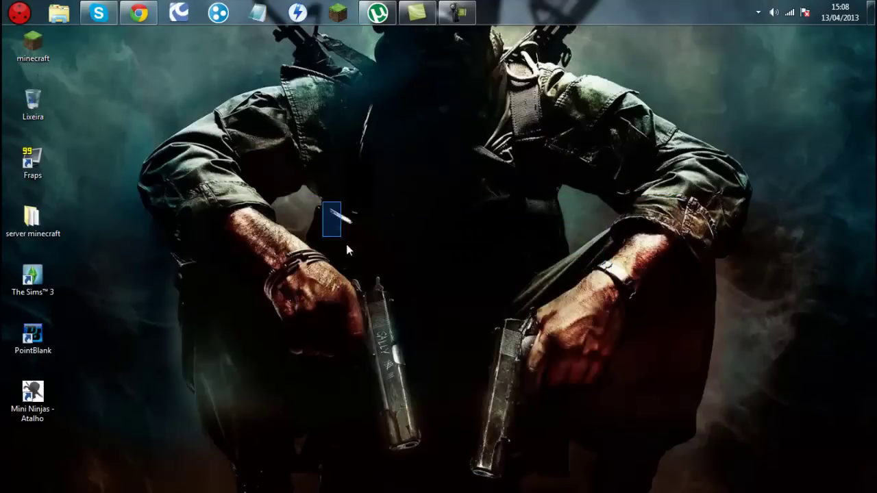
{"action": "left_click_drag", "start_coordinate": [347, 246], "coordinate": [495, 492]}
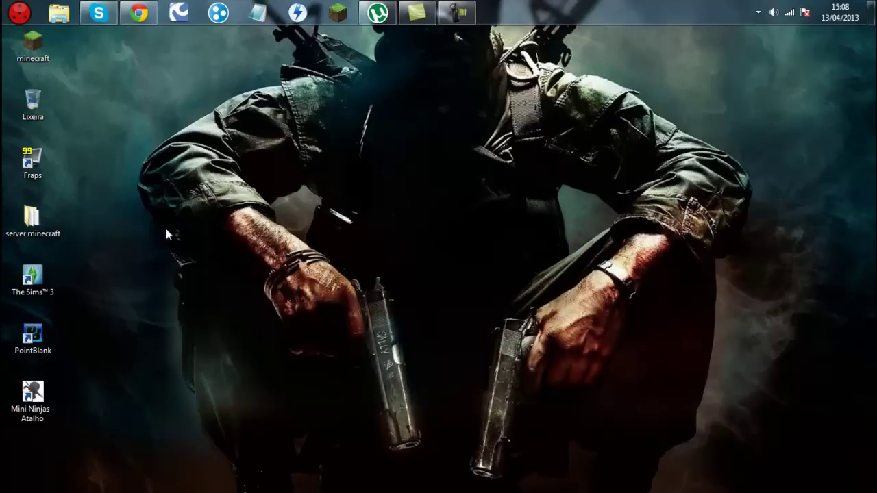
Switch to Chrome, view the Mini.Ninjas-RELOADED torrent page on thepiratebay.se, and minimise the browser.
{"action": "left_click", "coordinate": [140, 13]}
{"action": "left_click_drag", "start_coordinate": [239, 55], "coordinate": [505, 96]}
{"action": "scroll", "coordinate": [303, 307], "scroll_direction": "down", "scroll_amount": 1}
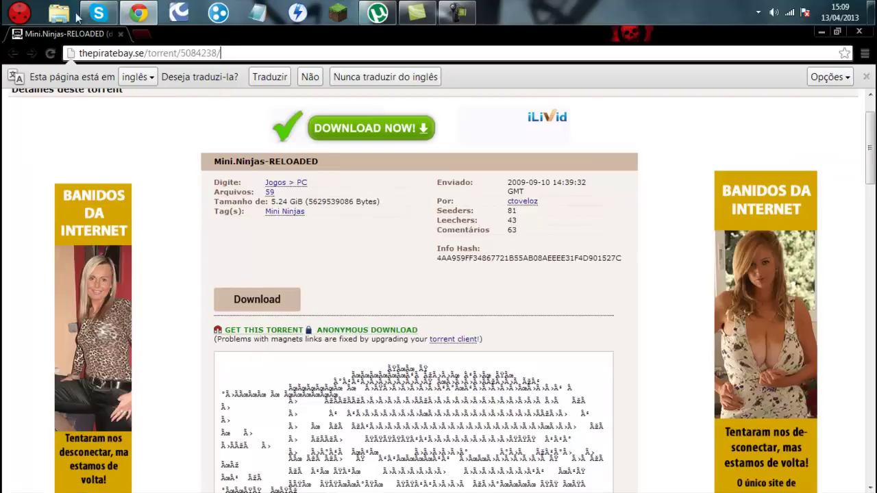
{"action": "left_click", "coordinate": [821, 31]}
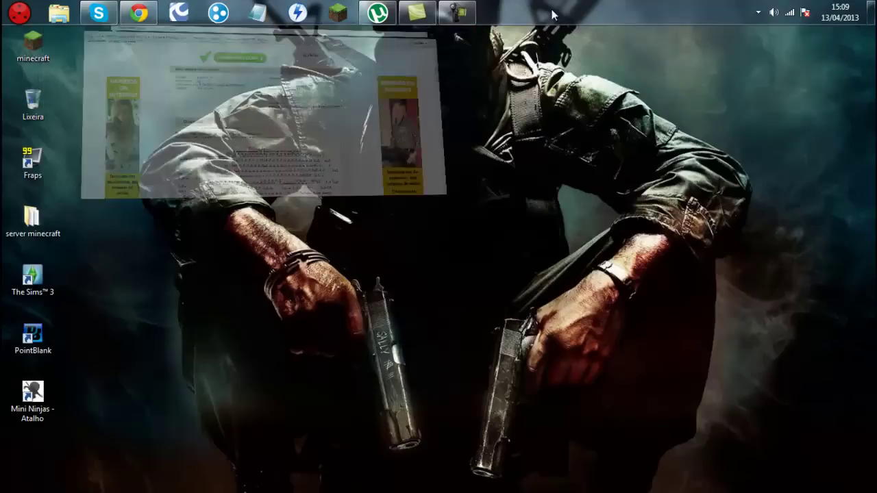
Switch to µTorrent and look at the Mini.Ninjas-RELOADED[TheDucks] entry in the torrent list.
{"action": "left_click", "coordinate": [376, 14]}
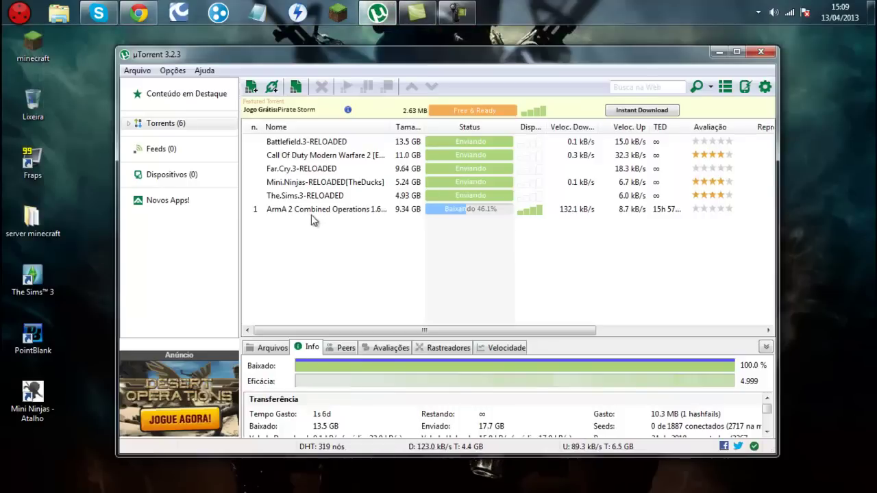
{"action": "left_click_drag", "start_coordinate": [268, 229], "coordinate": [291, 258]}
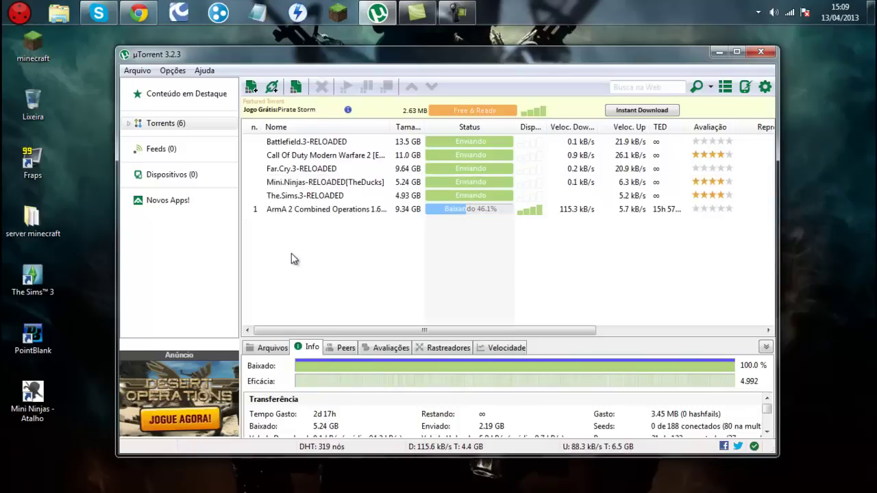
{"action": "left_click", "coordinate": [319, 184]}
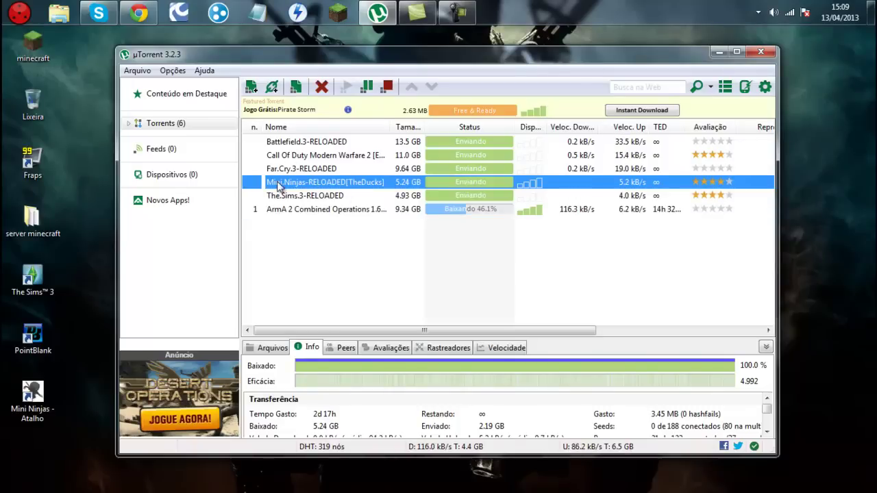
{"action": "left_click", "coordinate": [402, 196]}
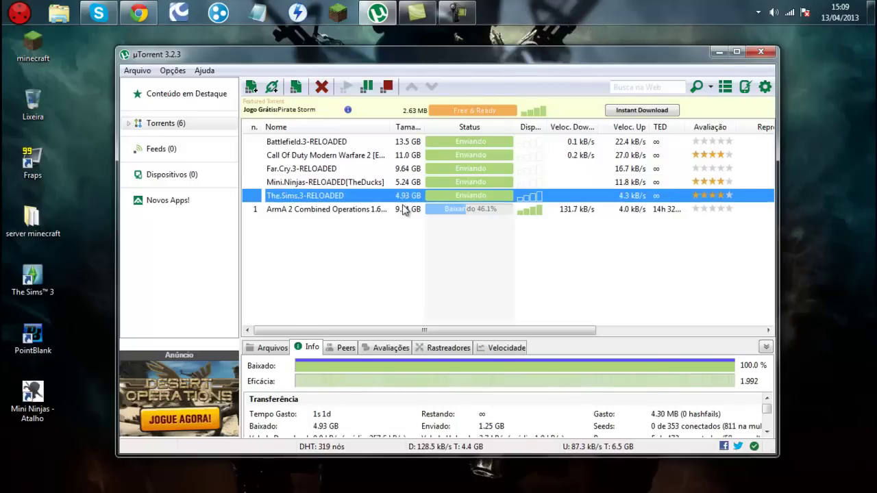
{"action": "left_click", "coordinate": [404, 209]}
{"action": "left_click", "coordinate": [382, 185]}
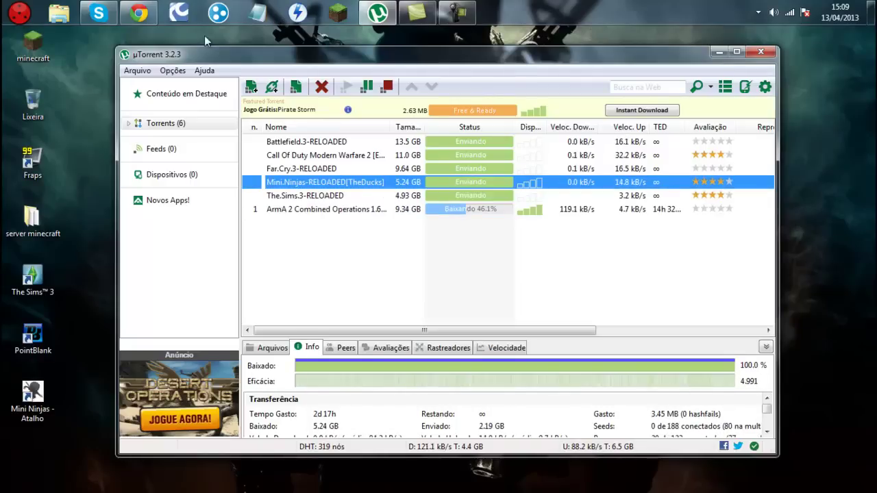
{"action": "left_click_drag", "start_coordinate": [75, 67], "coordinate": [54, 39]}
{"action": "left_click", "coordinate": [72, 38]}
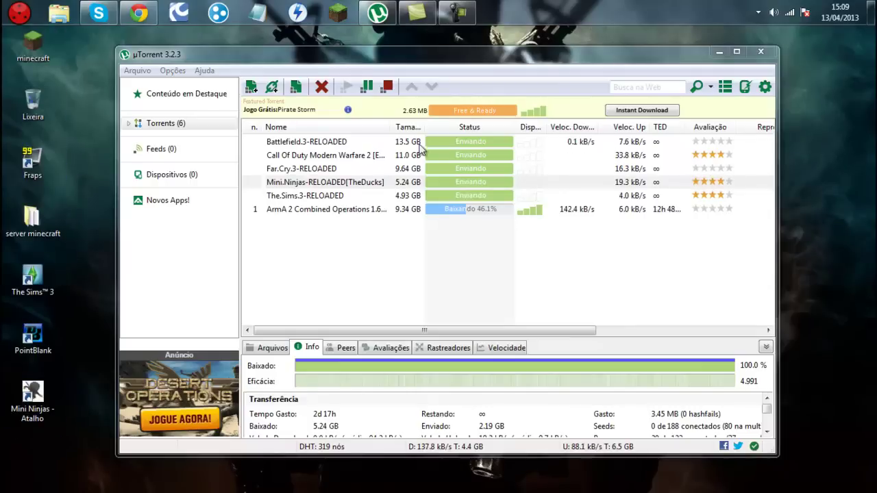
{"action": "left_click", "coordinate": [369, 182]}
{"action": "left_click_drag", "start_coordinate": [337, 281], "coordinate": [394, 278]}
{"action": "left_click", "coordinate": [461, 183]}
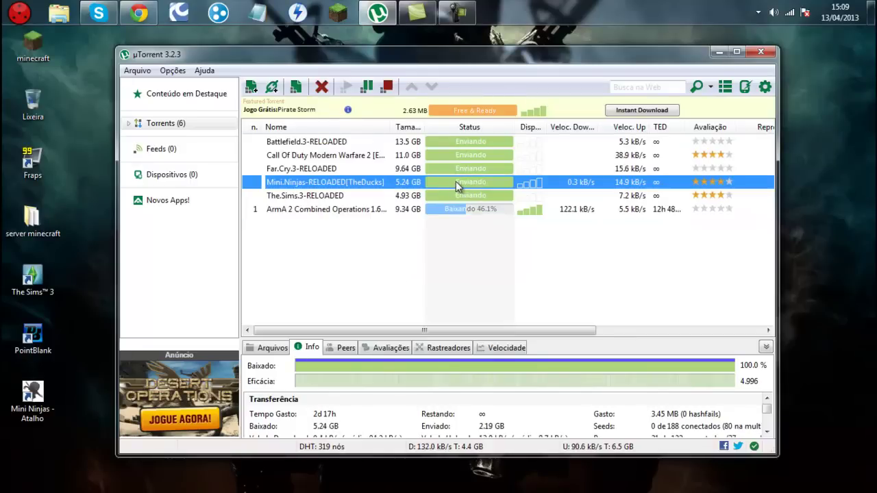
{"action": "left_click", "coordinate": [737, 52]}
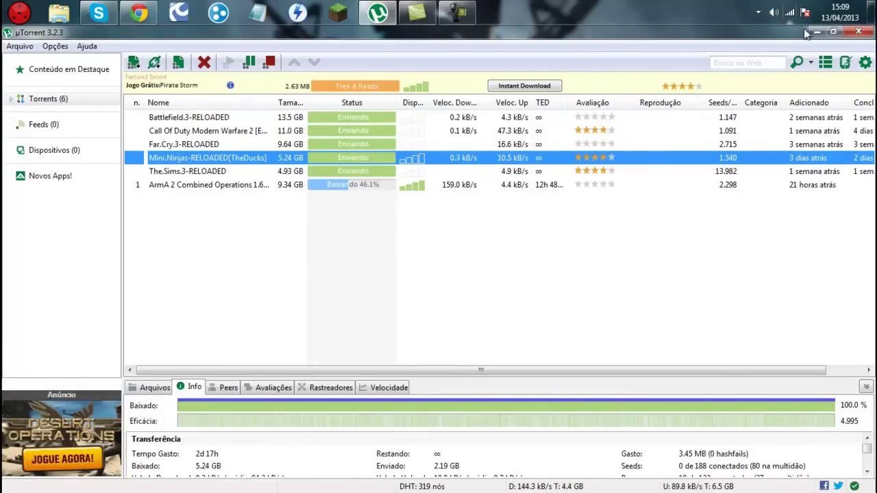
{"action": "left_click", "coordinate": [833, 31]}
{"action": "left_click_drag", "start_coordinate": [521, 286], "coordinate": [327, 332]}
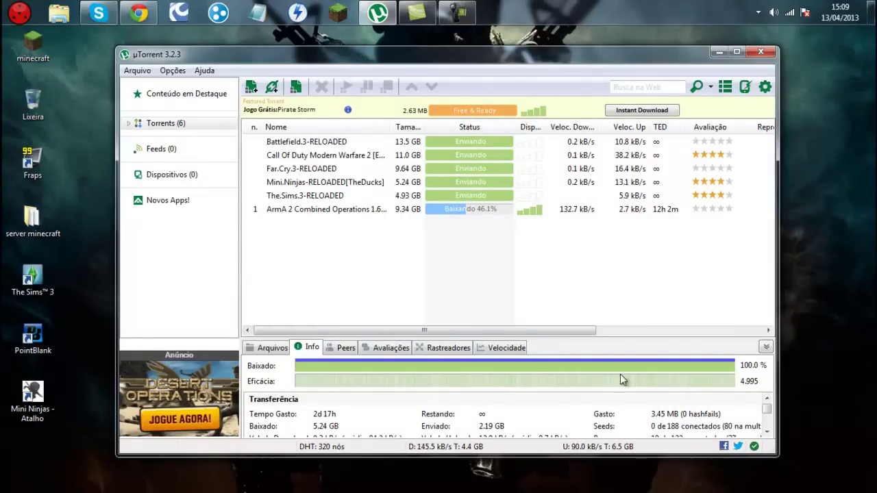
{"action": "left_click_drag", "start_coordinate": [418, 293], "coordinate": [466, 321]}
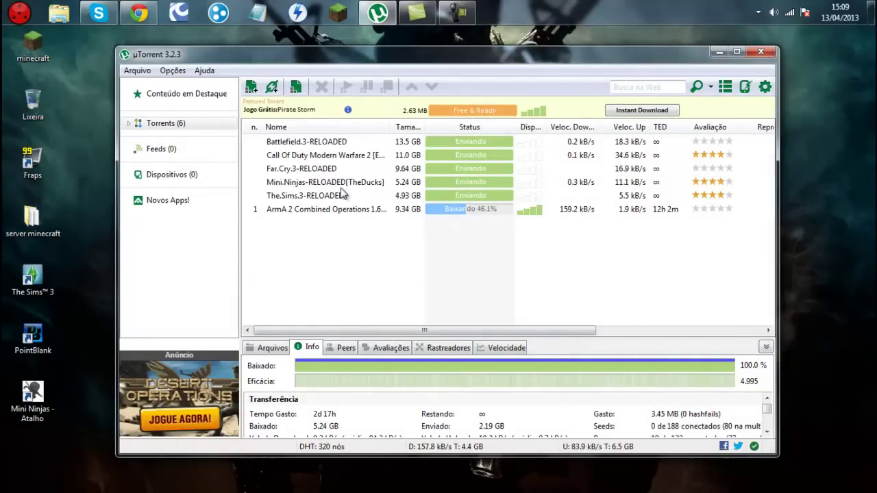
{"action": "left_click", "coordinate": [370, 182]}
{"action": "left_click", "coordinate": [482, 305]}
{"action": "left_click", "coordinate": [719, 53]}
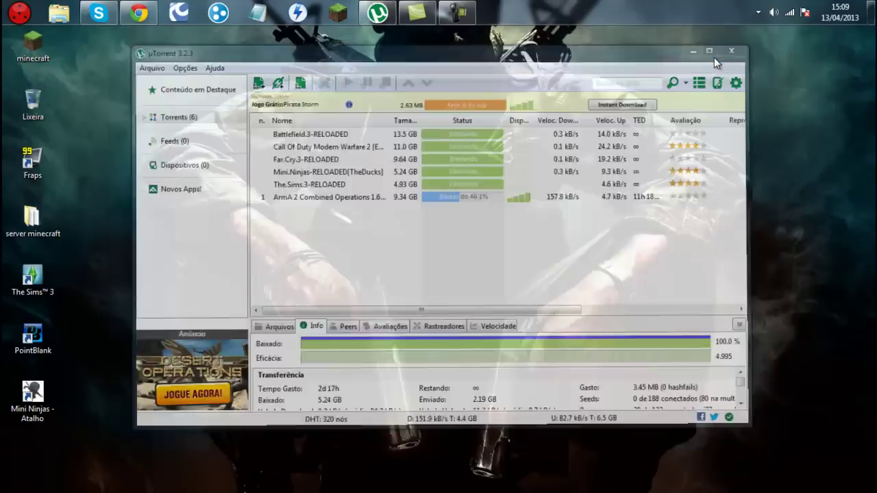
Bring µTorrent back and open the download folder of the Mini.Ninjas-RELOADED[TheDucks] torrent, choosing to continue.
{"action": "left_click", "coordinate": [377, 12]}
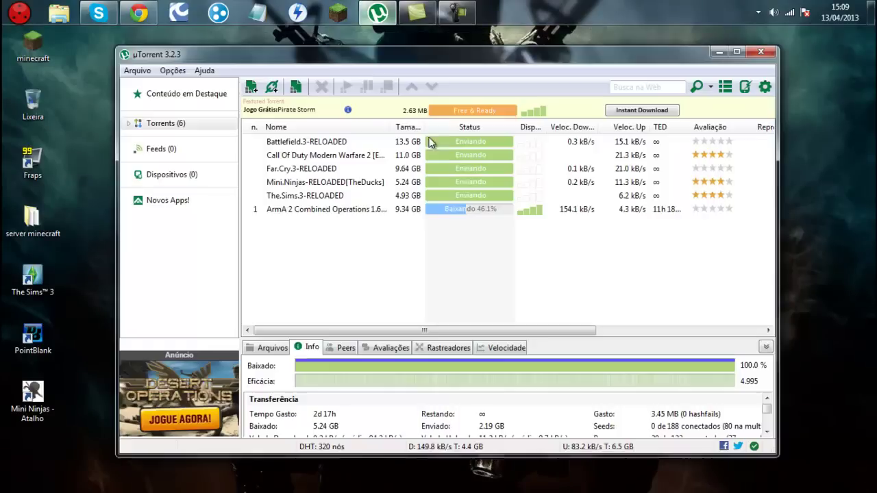
{"action": "left_click", "coordinate": [326, 199]}
{"action": "left_click", "coordinate": [292, 182]}
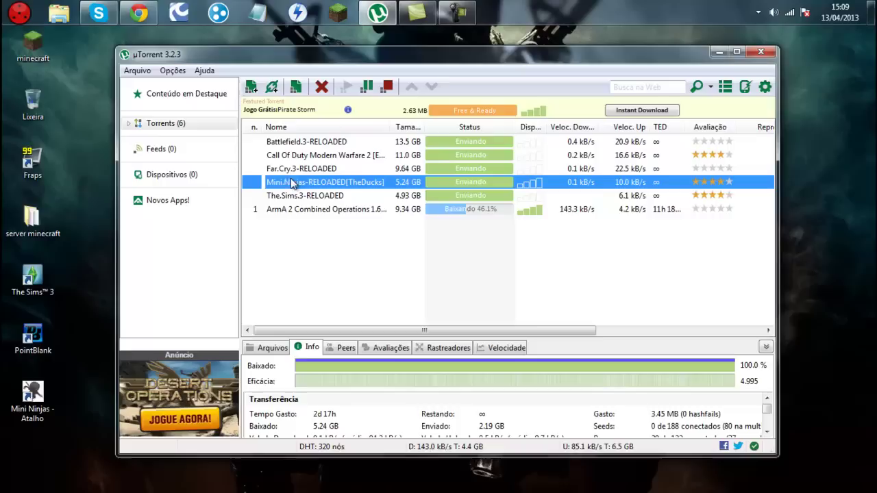
{"action": "double_click", "coordinate": [371, 182]}
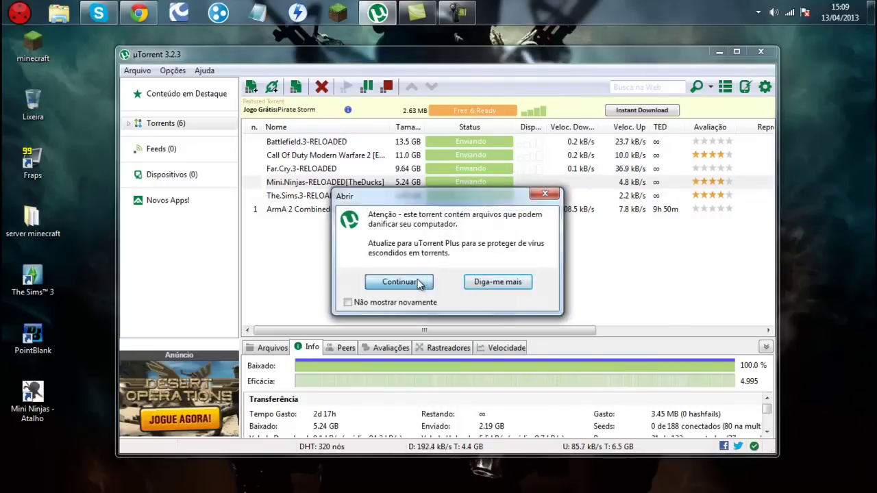
{"action": "left_click", "coordinate": [398, 282]}
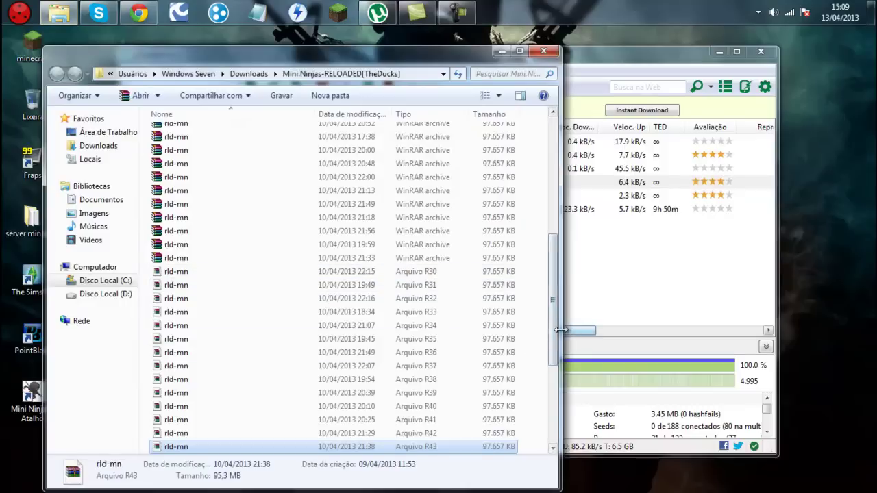
Examine the rld-mn ISO file and the extraction options of the first rld-mn WinRAR archive in the folder.
{"action": "left_click_drag", "start_coordinate": [561, 329], "coordinate": [554, 209]}
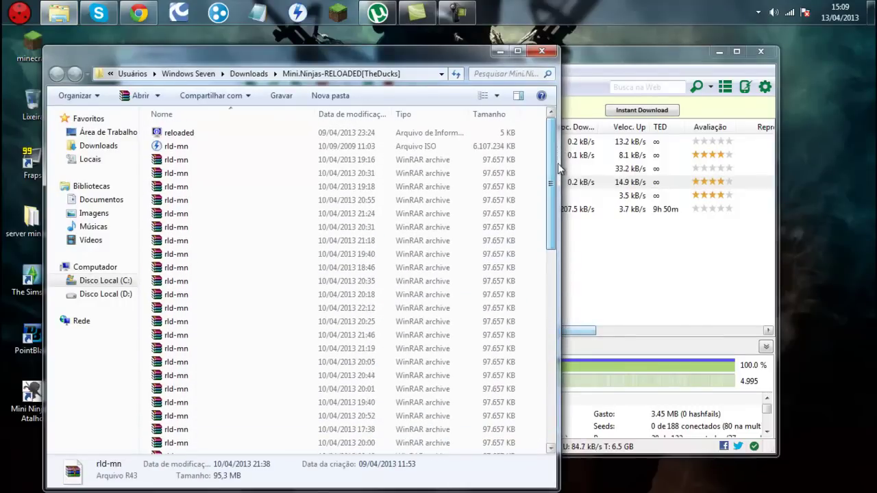
{"action": "left_click", "coordinate": [205, 162]}
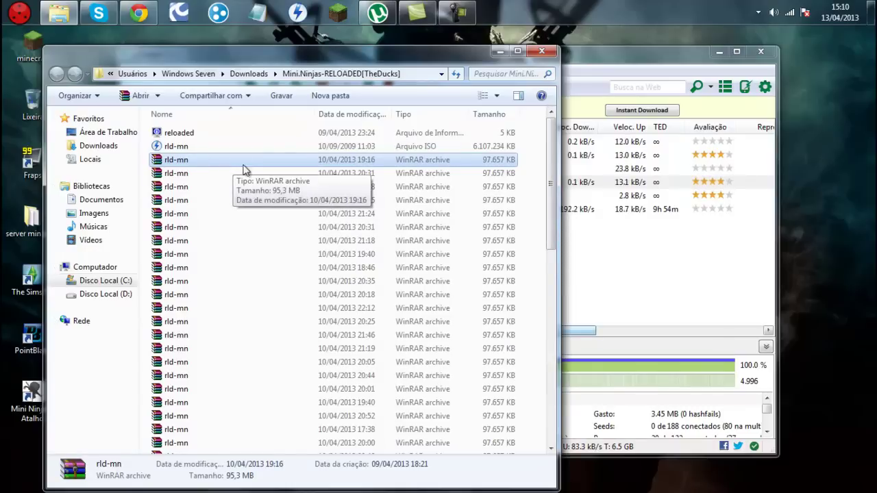
{"action": "left_click", "coordinate": [198, 146]}
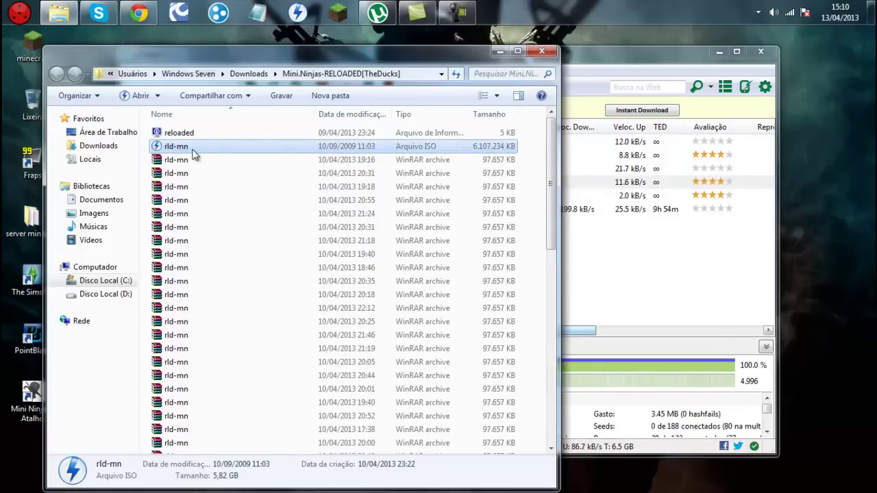
{"action": "left_click_drag", "start_coordinate": [148, 142], "coordinate": [199, 148]}
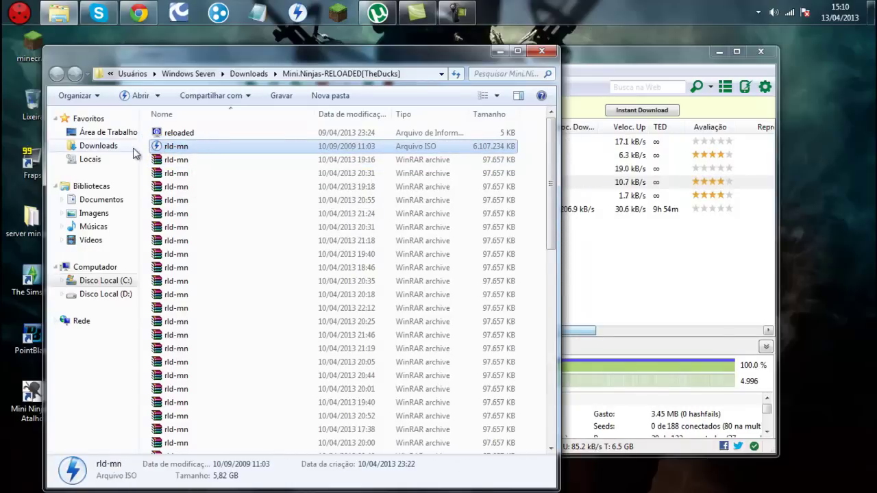
{"action": "left_click_drag", "start_coordinate": [142, 157], "coordinate": [199, 166]}
{"action": "right_click", "coordinate": [211, 167]}
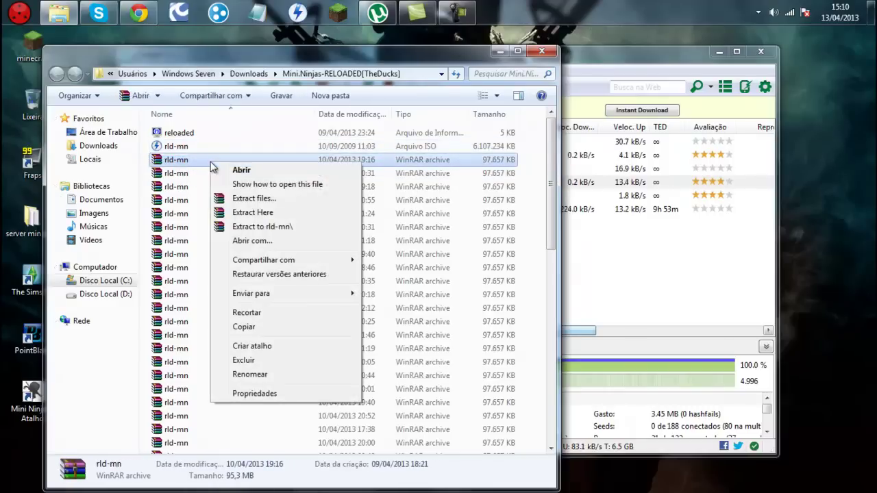
{"action": "left_click", "coordinate": [142, 204]}
Open the properties of the rld-mn R49 file near the end of the file list.
{"action": "scroll", "coordinate": [206, 240], "scroll_direction": "down", "scroll_amount": 6}
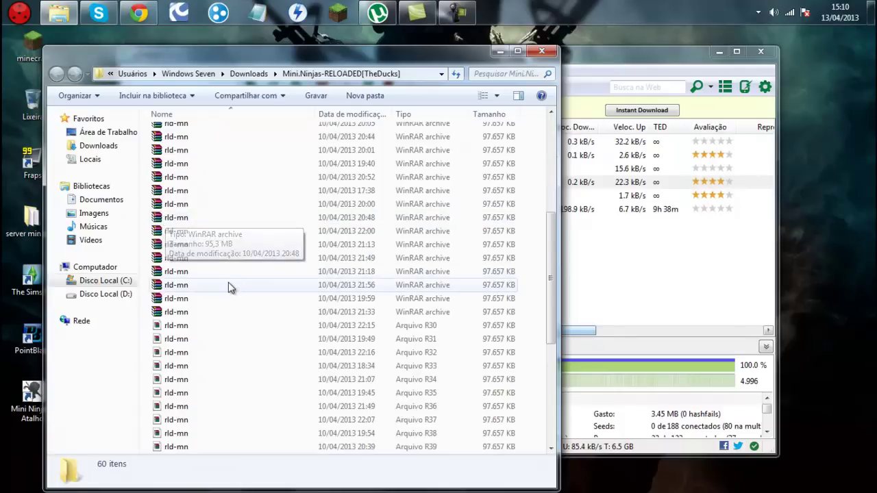
{"action": "scroll", "coordinate": [230, 288], "scroll_direction": "down", "scroll_amount": 3}
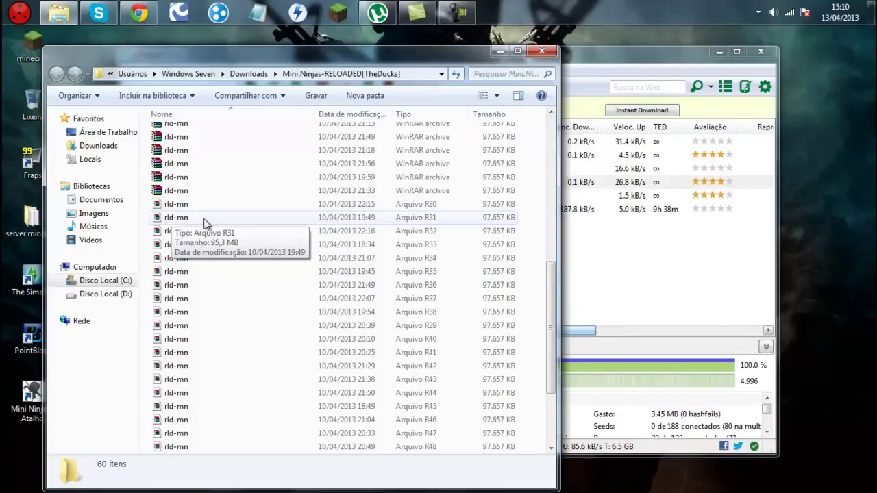
{"action": "scroll", "coordinate": [187, 349], "scroll_direction": "down", "scroll_amount": 3}
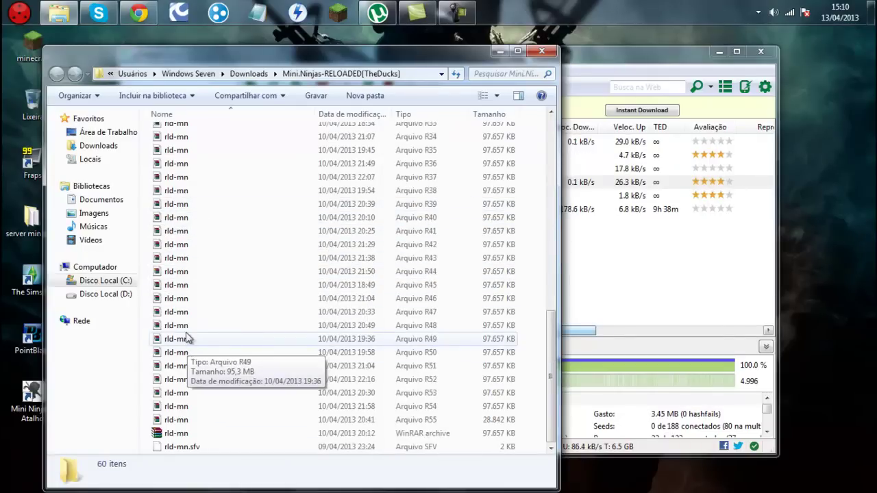
{"action": "right_click", "coordinate": [185, 336]}
{"action": "left_click", "coordinate": [231, 321]}
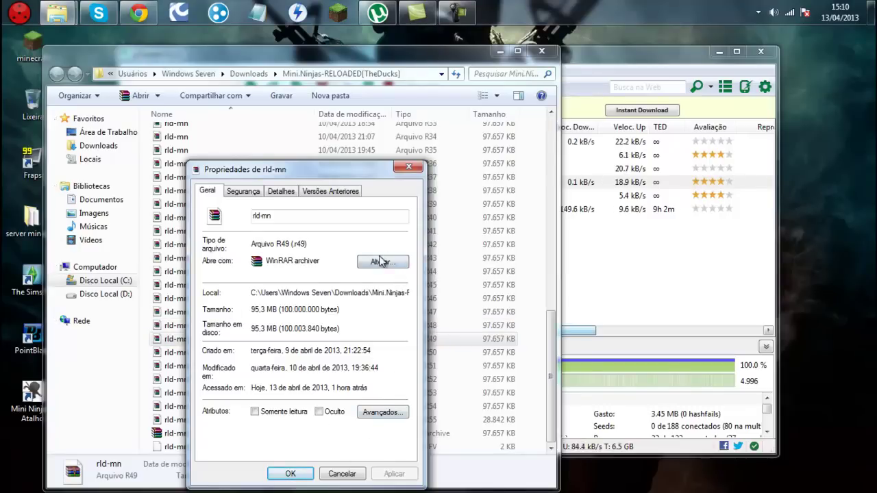
Associate the rld-mn R49 file with the WinRAR program from the Arquivos de Programas\WinRAR folder and close its properties.
{"action": "left_click", "coordinate": [381, 262]}
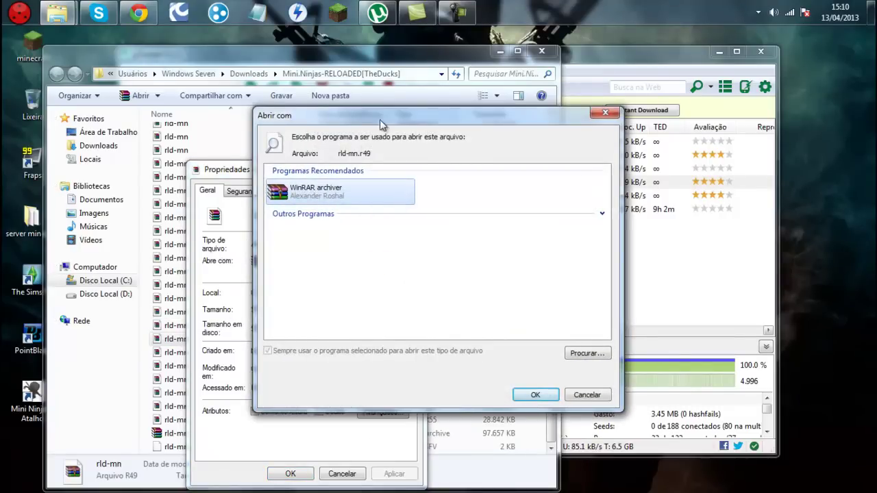
{"action": "mouse_move", "coordinate": [381, 121]}
{"action": "left_mouse_down"}
{"action": "mouse_move", "coordinate": [518, 151]}
{"action": "mouse_move", "coordinate": [369, 128]}
{"action": "left_mouse_up"}
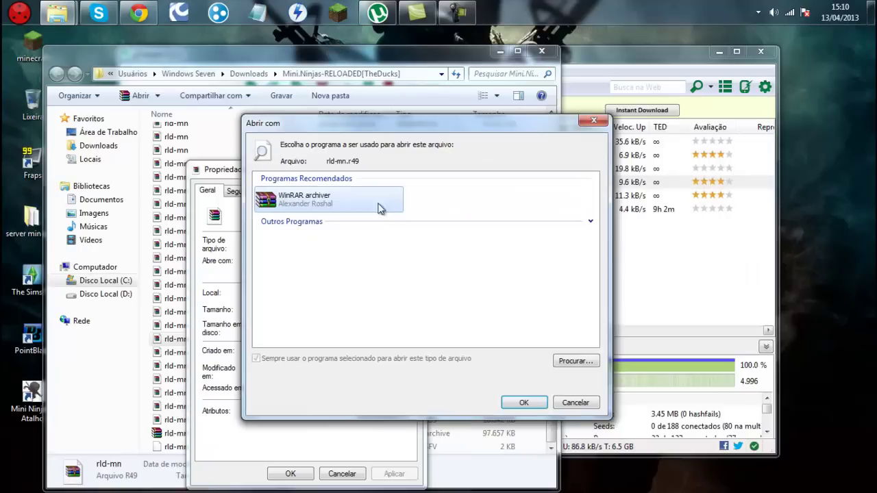
{"action": "left_click", "coordinate": [570, 361]}
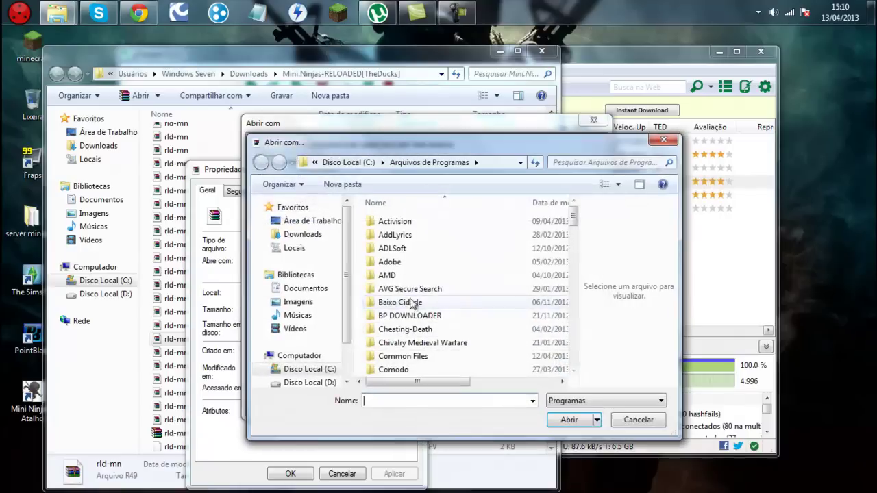
{"action": "left_click", "coordinate": [300, 371]}
{"action": "double_click", "coordinate": [420, 261]}
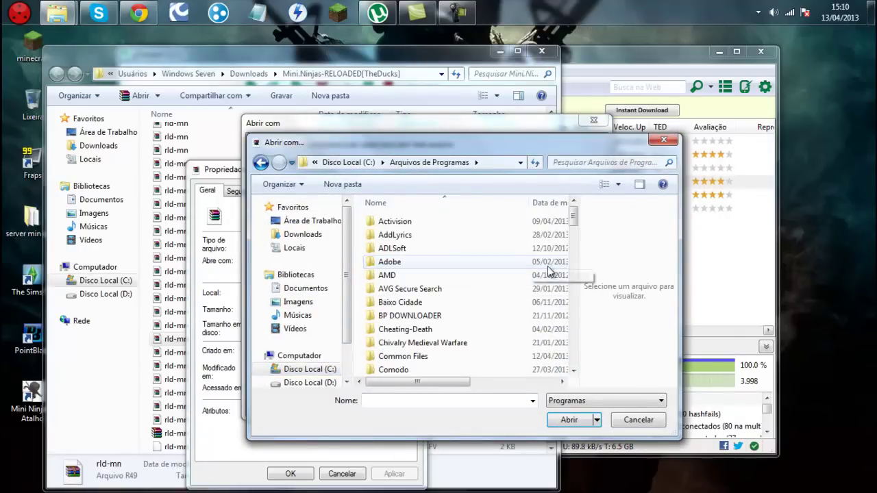
{"action": "left_click_drag", "start_coordinate": [575, 218], "coordinate": [570, 357]}
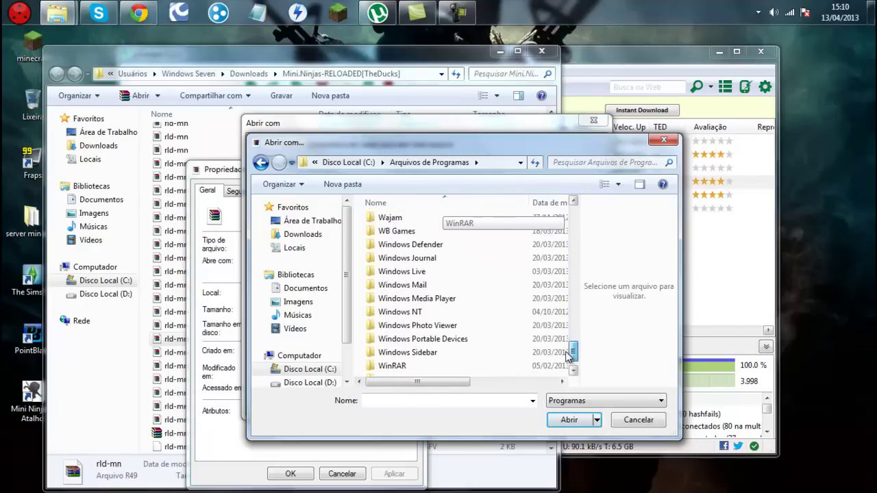
{"action": "double_click", "coordinate": [422, 370]}
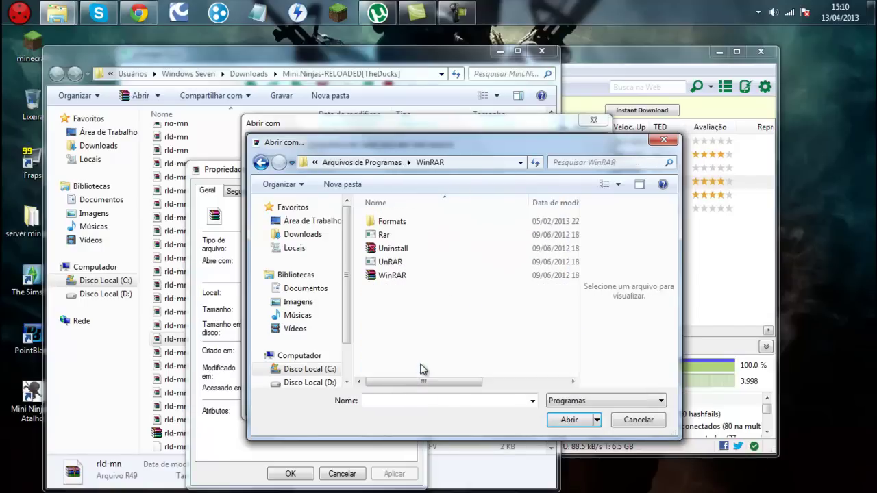
{"action": "double_click", "coordinate": [425, 281]}
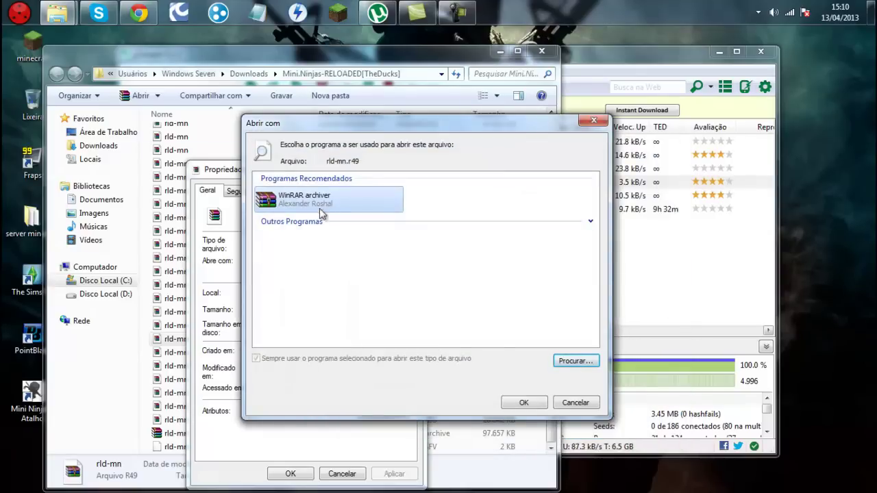
{"action": "left_click", "coordinate": [528, 403]}
{"action": "left_click", "coordinate": [341, 474]}
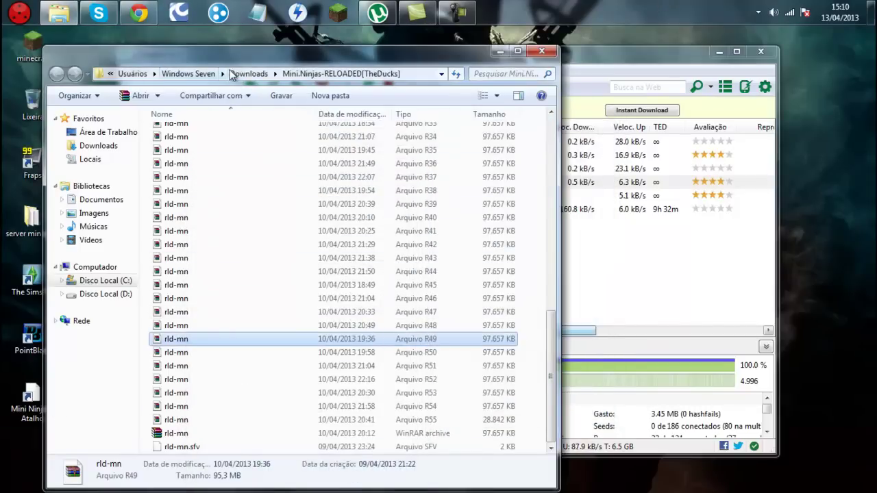
Move the folder window aside and send the Mini Ninjas shortcut on the desktop to the Recycle Bin.
{"action": "left_click_drag", "start_coordinate": [317, 60], "coordinate": [448, 96]}
{"action": "left_click_drag", "start_coordinate": [22, 407], "coordinate": [38, 204]}
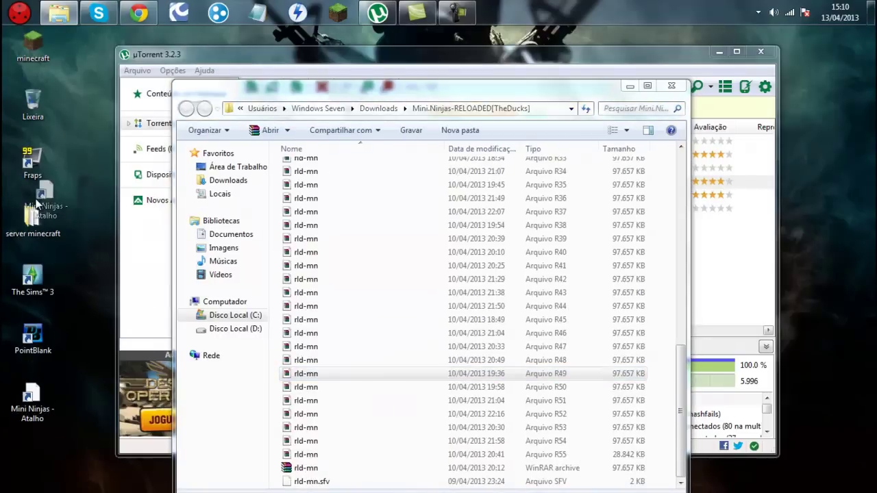
{"action": "left_click_drag", "start_coordinate": [31, 127], "coordinate": [30, 122]}
{"action": "right_click", "coordinate": [22, 95]}
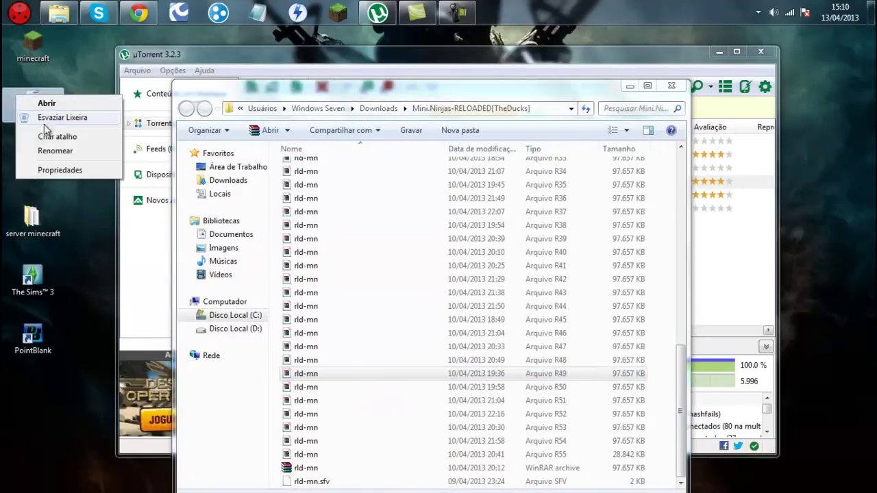
{"action": "left_click", "coordinate": [43, 133]}
{"action": "right_click", "coordinate": [54, 113]}
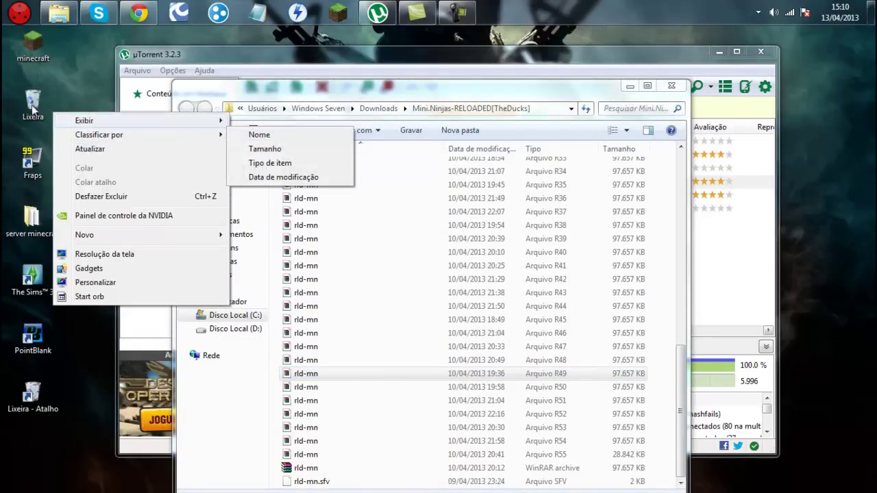
{"action": "left_click_drag", "start_coordinate": [31, 396], "coordinate": [38, 106]}
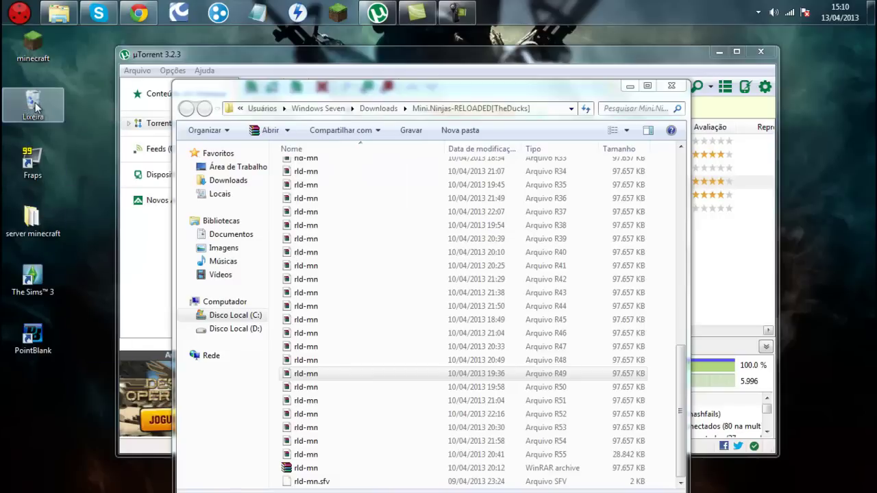
Empty the Recycle Bin and confirm the permanent deletion.
{"action": "right_click", "coordinate": [34, 102]}
{"action": "left_click", "coordinate": [69, 124]}
{"action": "left_click", "coordinate": [489, 277]}
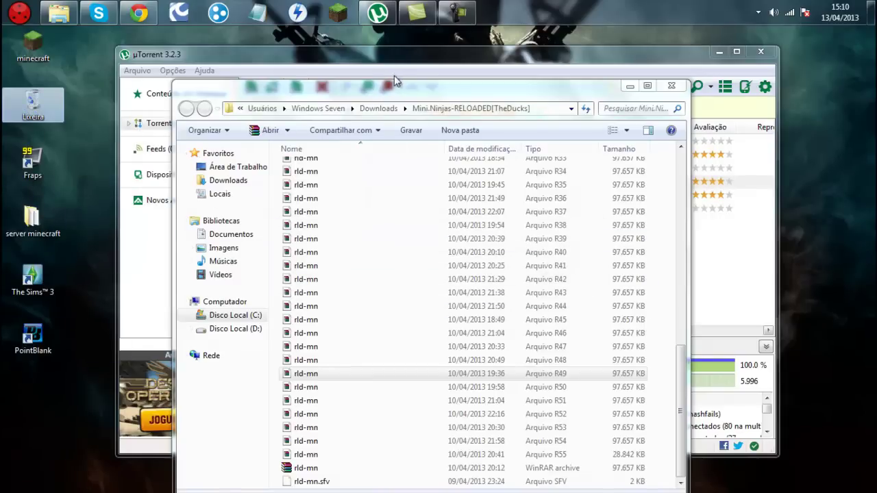
Examine the type and size of the rld-mn ISO file at the start of the Mini.Ninjas-RELOADED[TheDucks] folder.
{"action": "left_click_drag", "start_coordinate": [402, 89], "coordinate": [342, 34]}
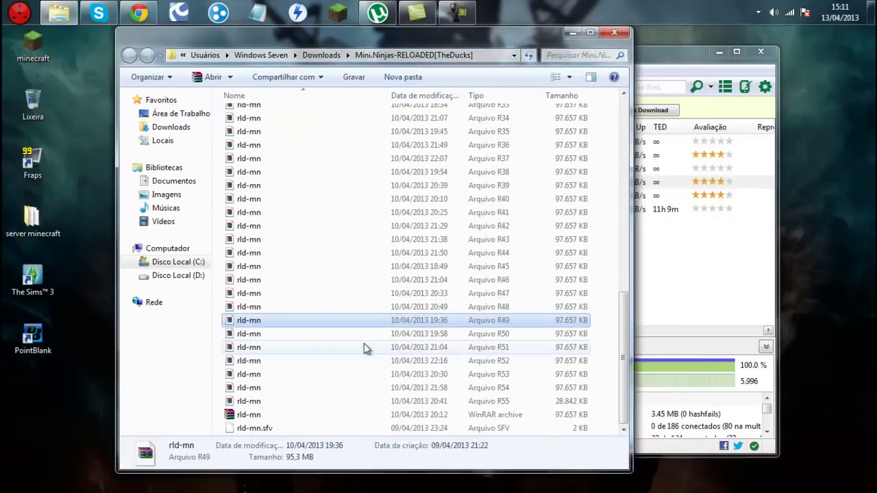
{"action": "left_click_drag", "start_coordinate": [624, 328], "coordinate": [610, 98]}
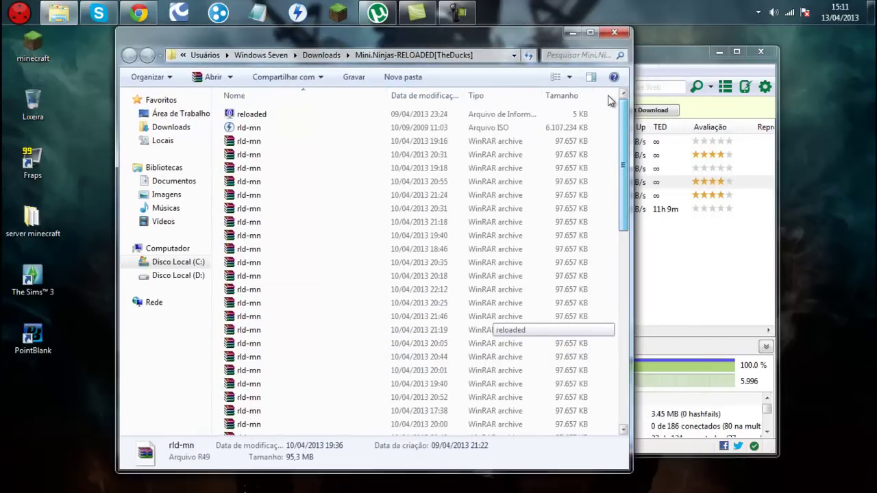
{"action": "left_click", "coordinate": [267, 133]}
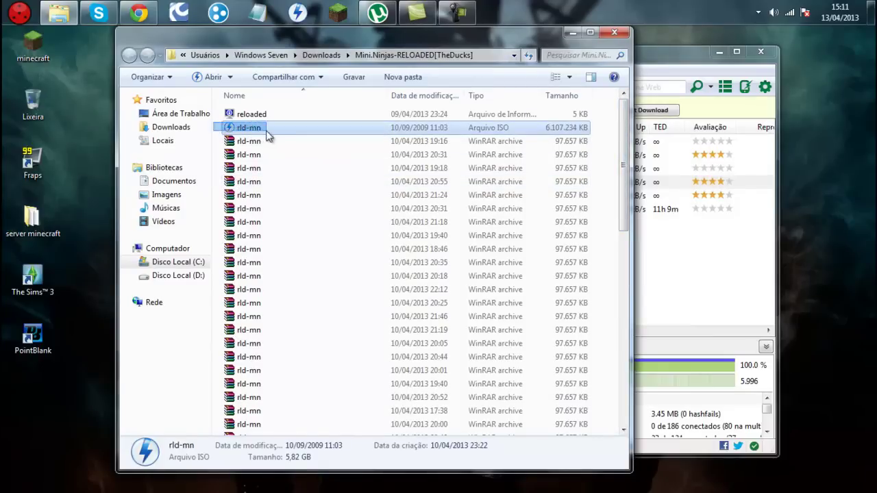
{"action": "left_click", "coordinate": [217, 130]}
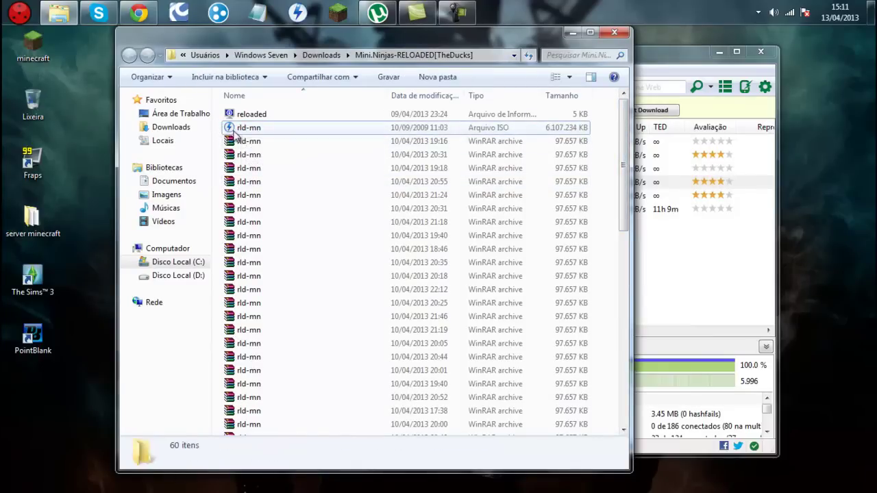
{"action": "left_click", "coordinate": [230, 133]}
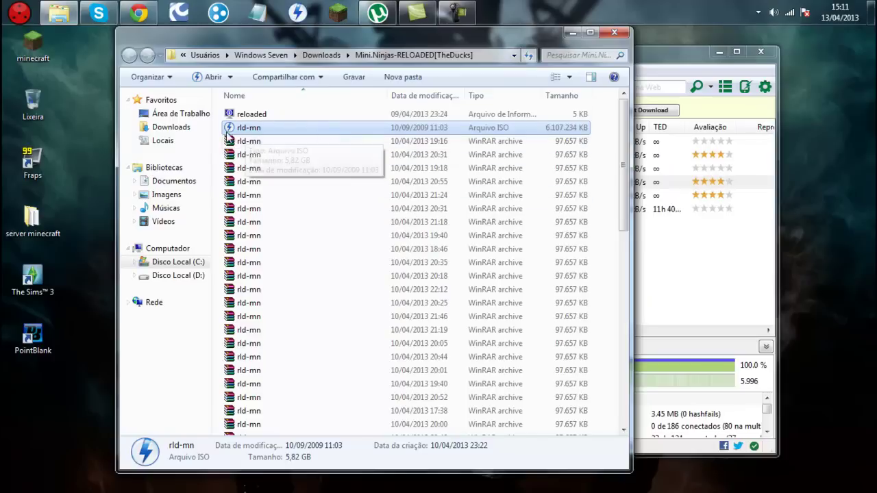
{"action": "left_click_drag", "start_coordinate": [216, 128], "coordinate": [375, 122]}
{"action": "left_click_drag", "start_coordinate": [578, 130], "coordinate": [603, 134]}
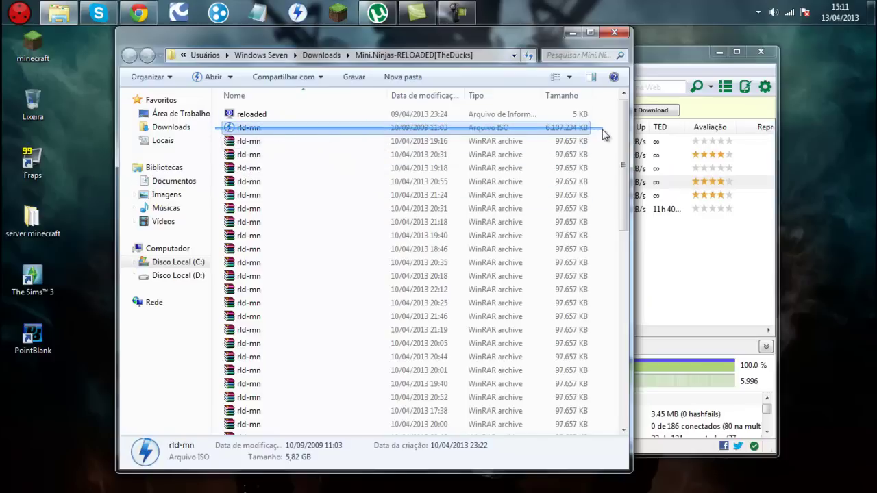
{"action": "left_click_drag", "start_coordinate": [261, 132], "coordinate": [685, 140]}
{"action": "left_click", "coordinate": [278, 139]}
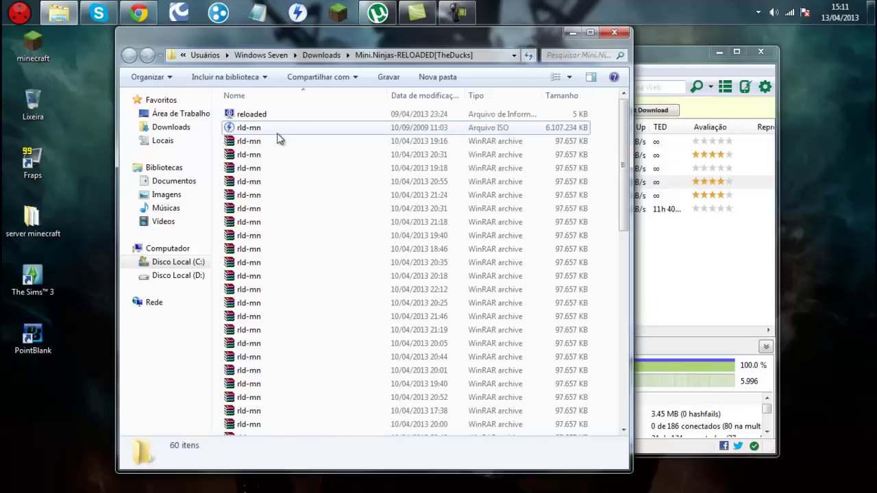
{"action": "left_click", "coordinate": [278, 131]}
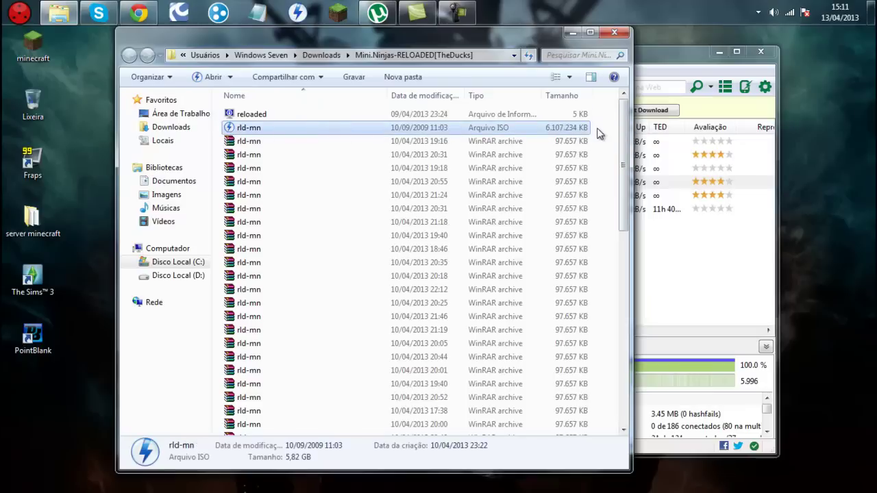
{"action": "left_click_drag", "start_coordinate": [598, 133], "coordinate": [471, 135]}
{"action": "left_click_drag", "start_coordinate": [245, 134], "coordinate": [219, 135]}
{"action": "left_click", "coordinate": [221, 137]}
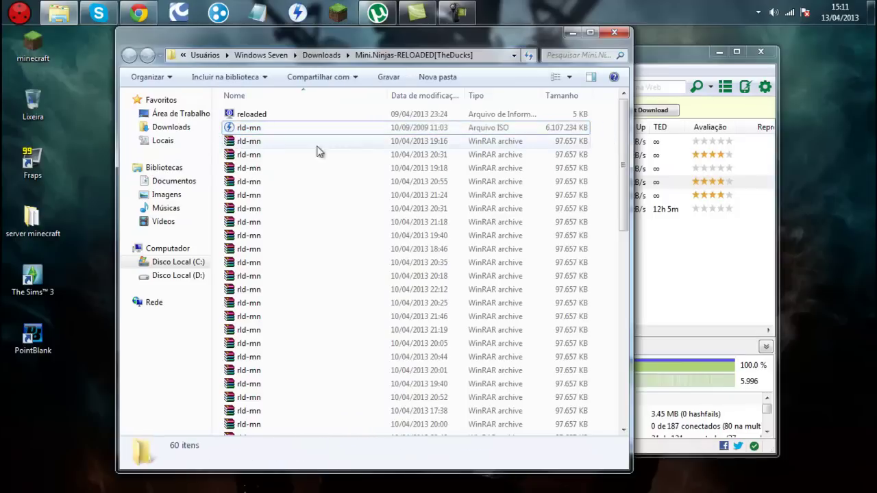
Mount the rld-mn ISO file as a virtual disc and run its autorun.exe.
{"action": "left_click", "coordinate": [233, 129]}
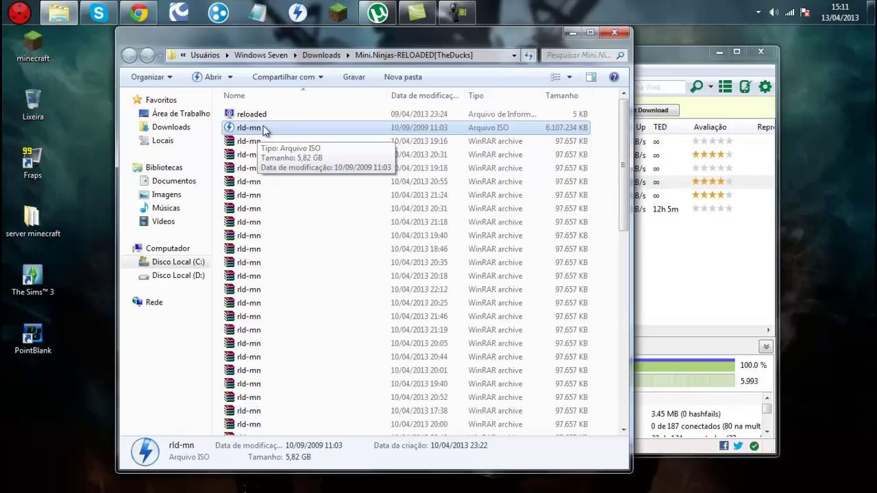
{"action": "double_click", "coordinate": [266, 131]}
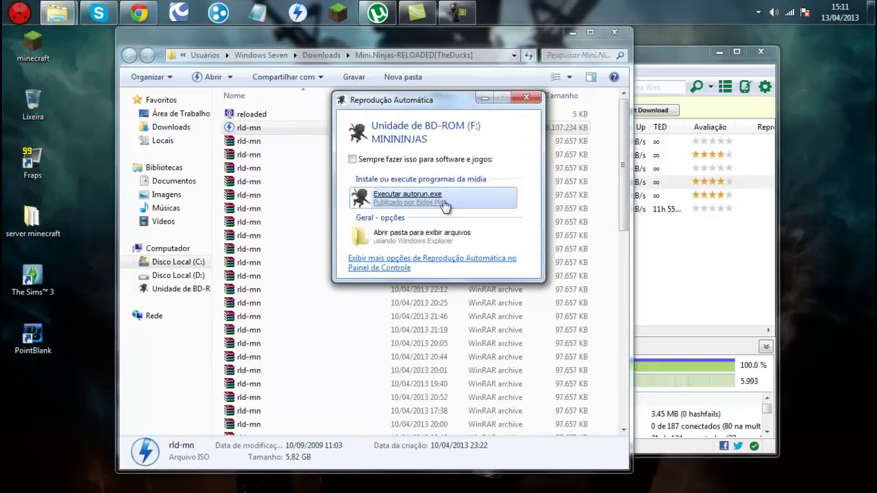
{"action": "left_click", "coordinate": [421, 200]}
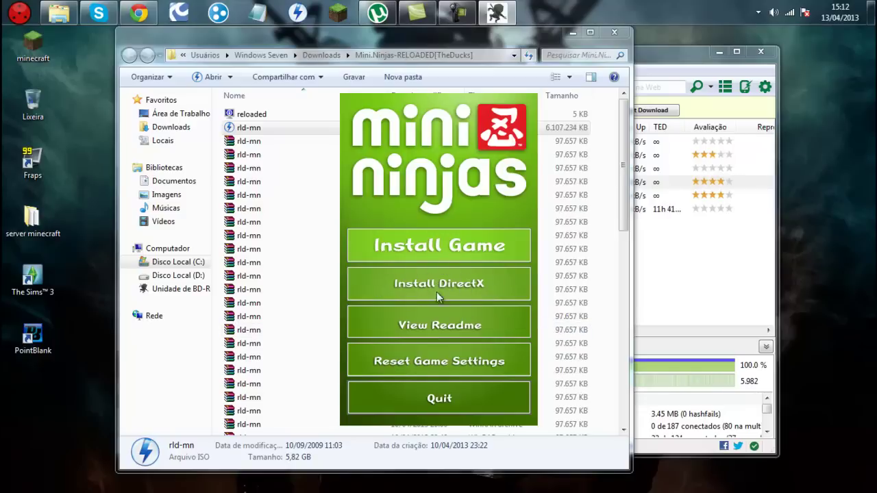
Start the Mini Ninjas game installation with the Standard Installation type and accept the licence agreement.
{"action": "left_click", "coordinate": [431, 244]}
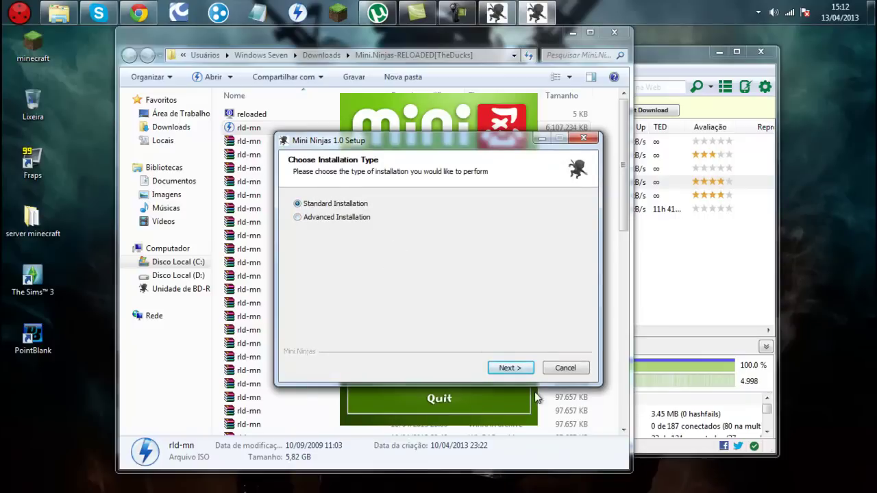
{"action": "left_click", "coordinate": [514, 371]}
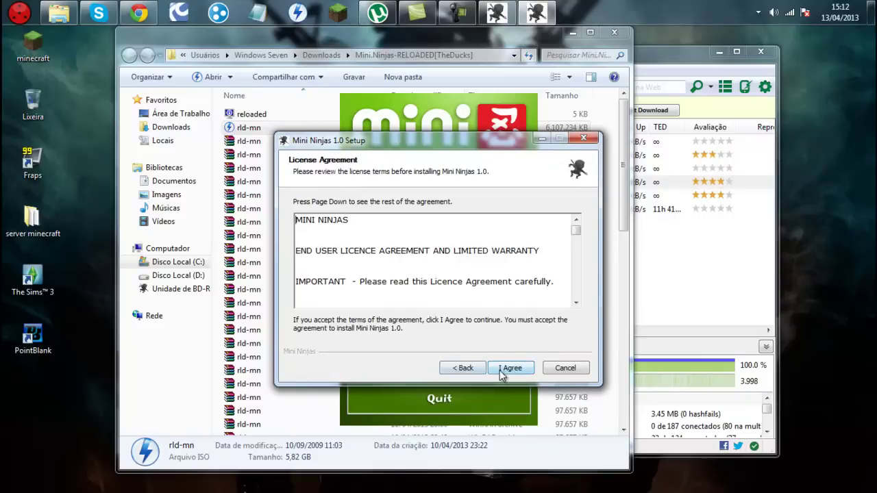
{"action": "left_click", "coordinate": [507, 370]}
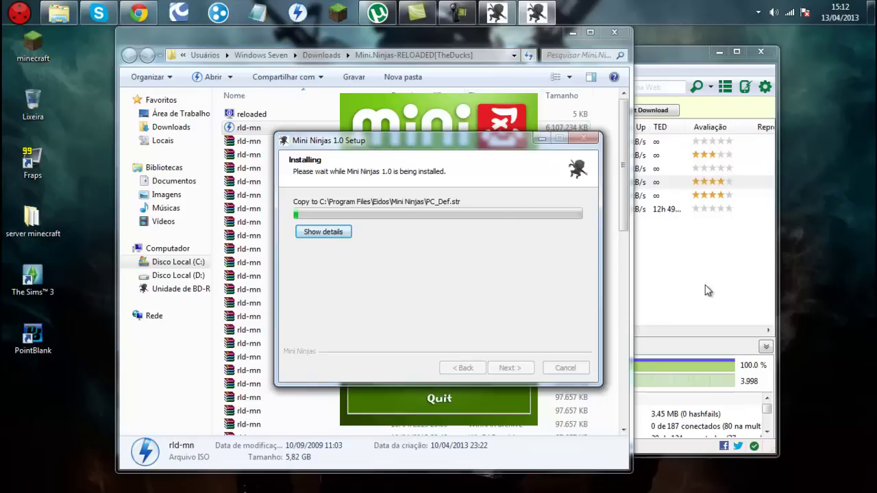
{"action": "left_click_drag", "start_coordinate": [444, 144], "coordinate": [461, 156]}
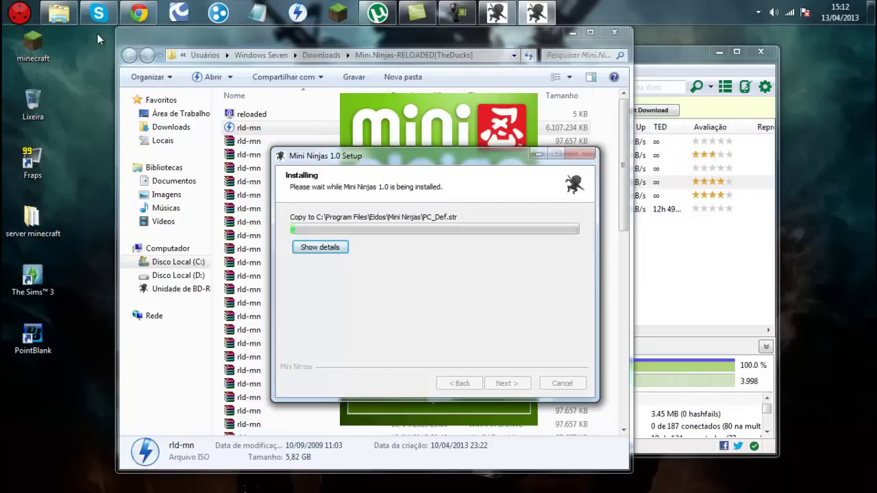
{"action": "left_click_drag", "start_coordinate": [105, 35], "coordinate": [804, 476]}
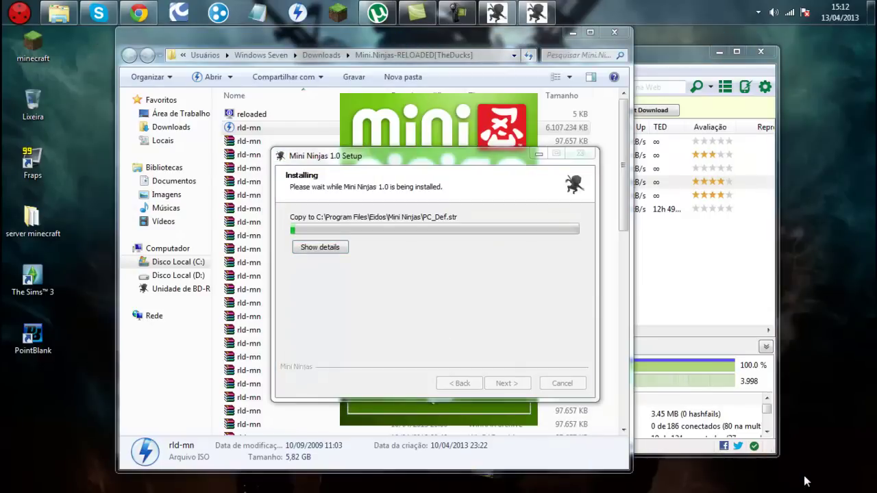
{"action": "left_click_drag", "start_coordinate": [61, 384], "coordinate": [5, 15]}
{"action": "left_click_drag", "start_coordinate": [73, 31], "coordinate": [74, 354]}
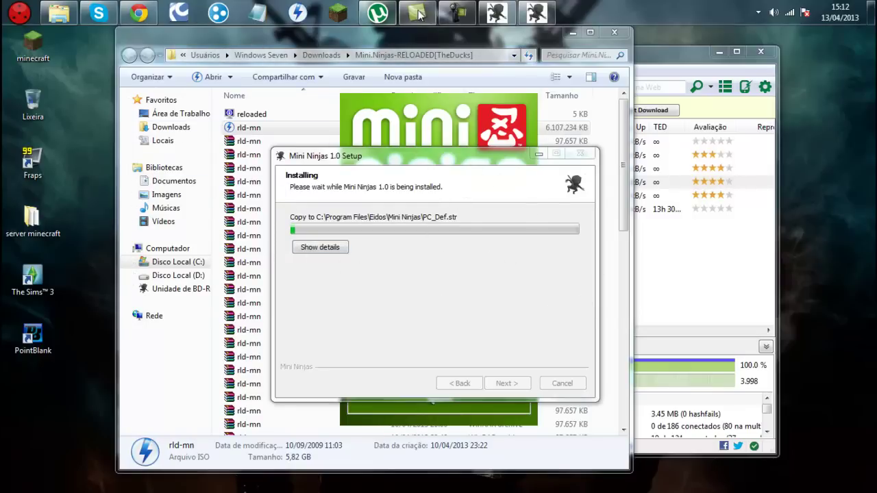
{"action": "left_click", "coordinate": [460, 13]}
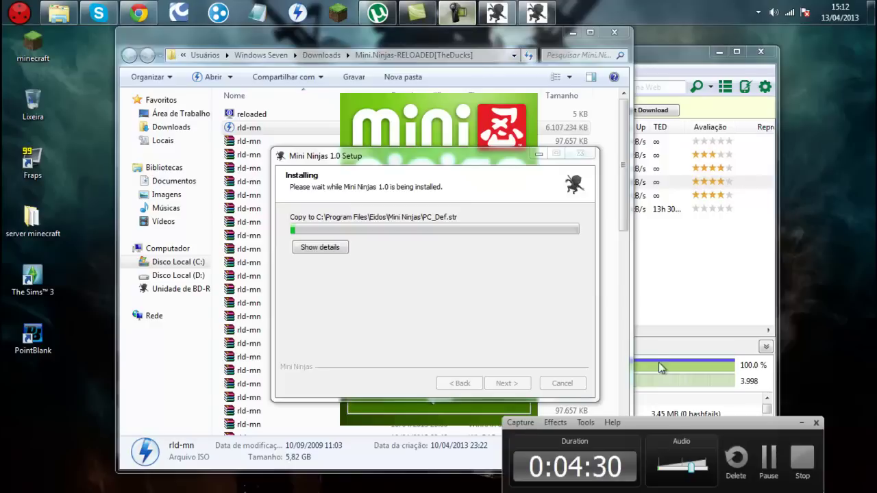
{"action": "left_click", "coordinate": [769, 457]}
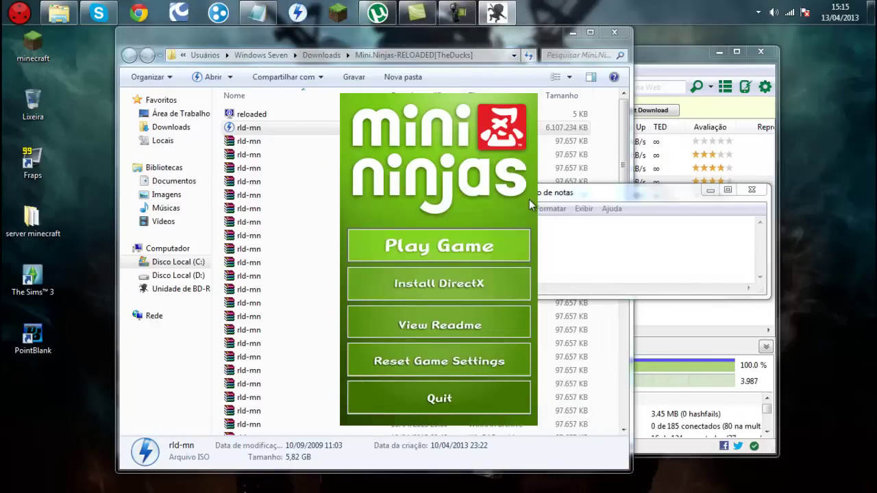
Minimize the Notepad window and quit the Mini Ninjas launcher.
{"action": "left_click", "coordinate": [711, 190]}
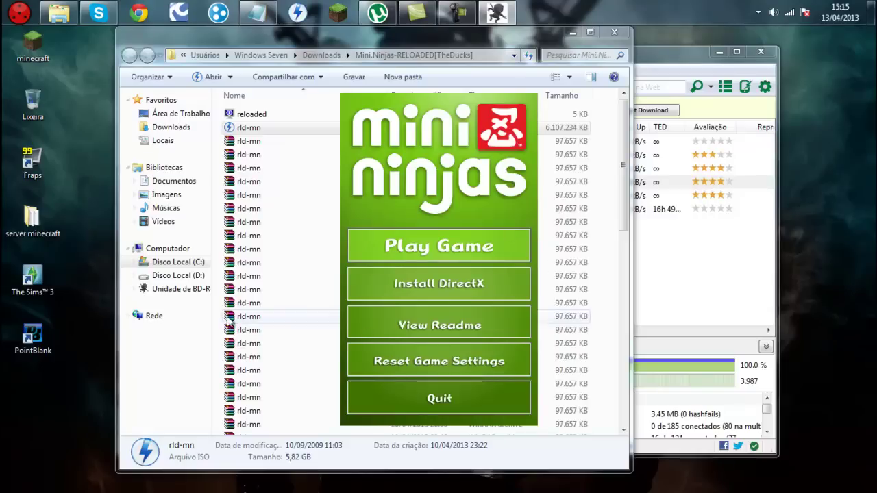
{"action": "left_click", "coordinate": [413, 396]}
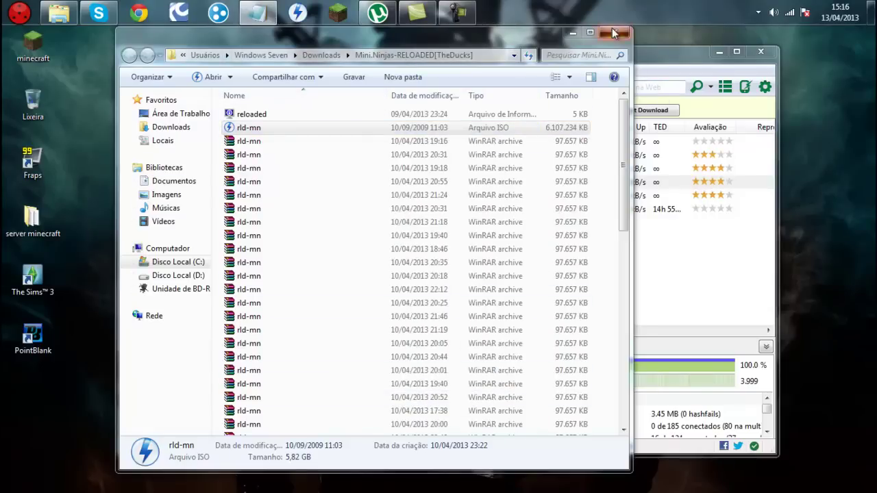
Close the Mini.Ninjas-RELOADED[TheDucks] folder window and minimize the torrent client to clear the desktop.
{"action": "left_click", "coordinate": [614, 33]}
{"action": "left_click", "coordinate": [721, 50]}
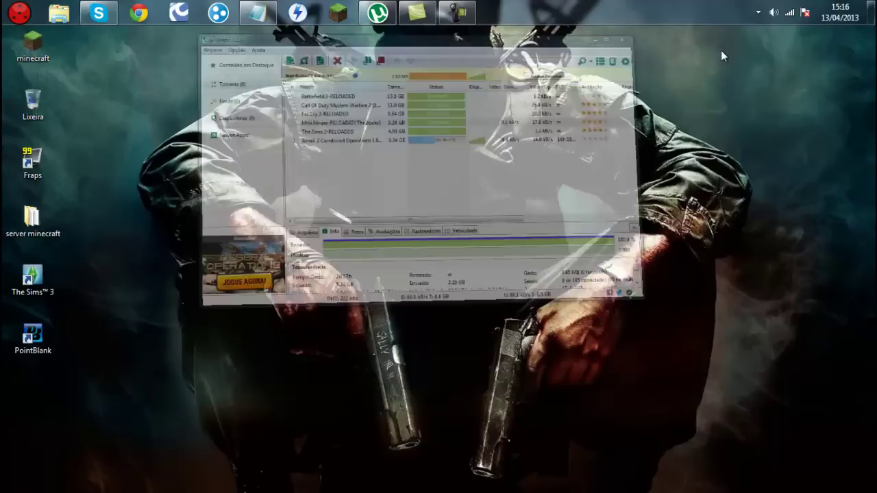
{"action": "left_click_drag", "start_coordinate": [283, 217], "coordinate": [474, 491]}
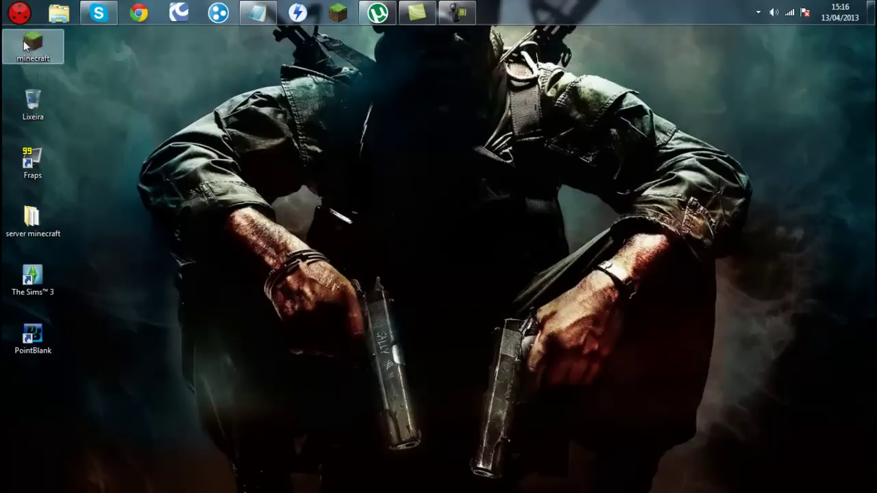
Open the computer's drive overview and select the mounted BD-ROM (F:) MINININJAS drive.
{"action": "left_click", "coordinate": [20, 13]}
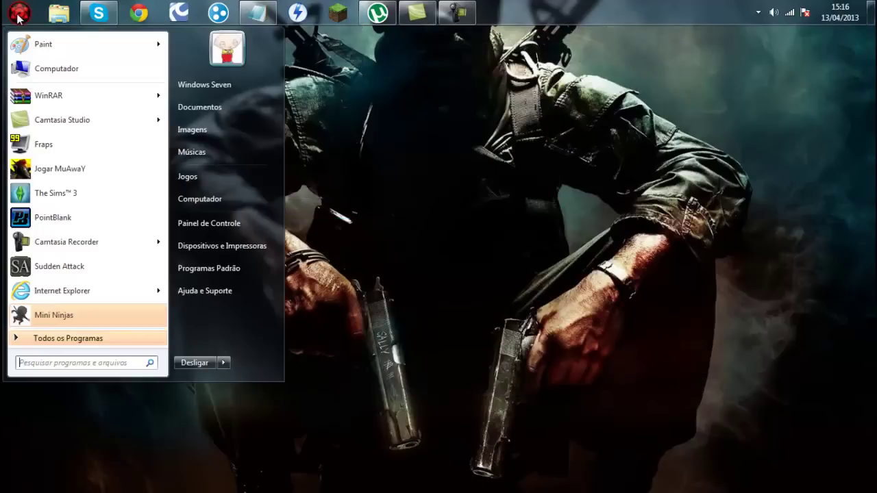
{"action": "left_click", "coordinate": [244, 197]}
{"action": "left_click_drag", "start_coordinate": [449, 274], "coordinate": [485, 210]}
{"action": "left_click_drag", "start_coordinate": [432, 256], "coordinate": [545, 200]}
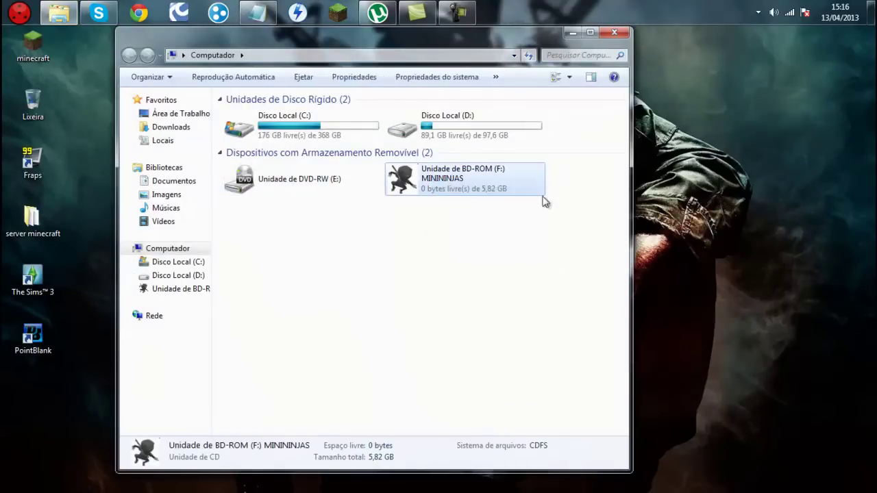
{"action": "left_click_drag", "start_coordinate": [476, 291], "coordinate": [521, 162]}
{"action": "mouse_move", "coordinate": [448, 284]}
{"action": "left_mouse_down"}
{"action": "mouse_move", "coordinate": [465, 238]}
{"action": "mouse_move", "coordinate": [529, 157]}
{"action": "mouse_move", "coordinate": [542, 173]}
{"action": "mouse_move", "coordinate": [548, 166]}
{"action": "left_mouse_up"}
{"action": "left_click_drag", "start_coordinate": [503, 241], "coordinate": [544, 166]}
{"action": "mouse_move", "coordinate": [503, 261]}
{"action": "left_mouse_down"}
{"action": "mouse_move", "coordinate": [533, 175]}
{"action": "mouse_move", "coordinate": [510, 277]}
{"action": "mouse_move", "coordinate": [509, 175]}
{"action": "left_mouse_up"}
{"action": "left_click_drag", "start_coordinate": [474, 278], "coordinate": [528, 296]}
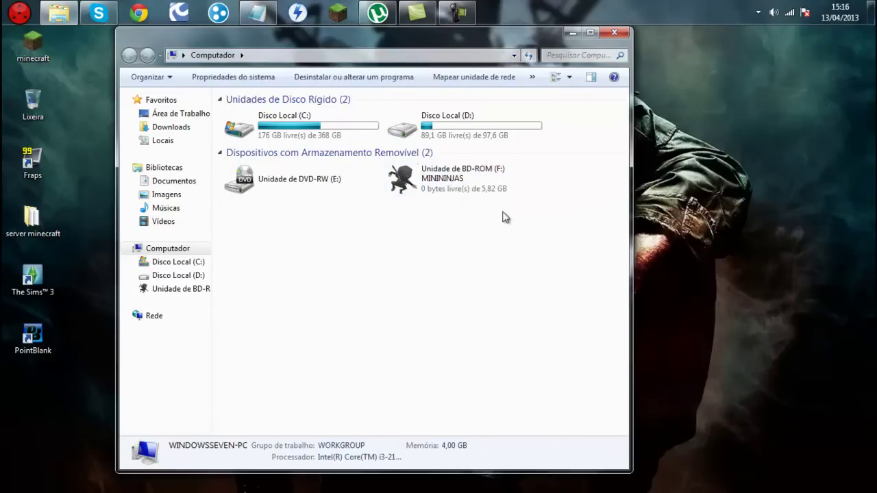
Open the Crack folder on the MINININJAS disc and copy the binkw32.dll and ninja files.
{"action": "right_click", "coordinate": [466, 174]}
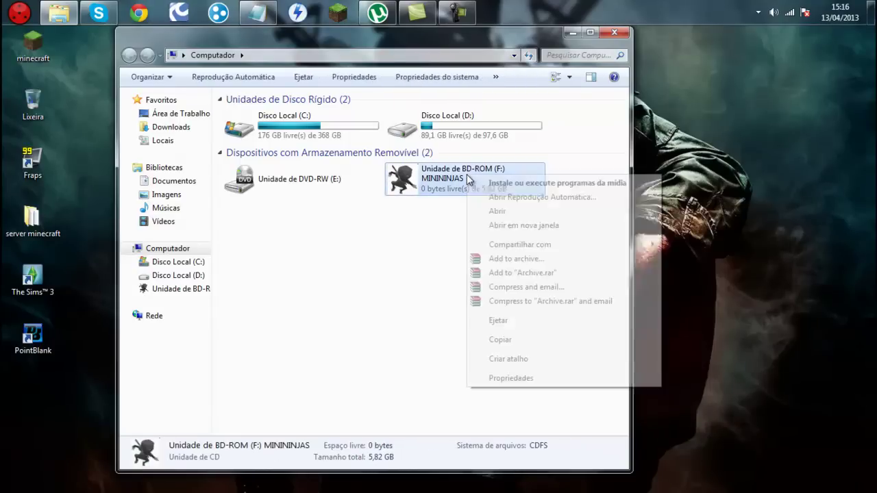
{"action": "left_click", "coordinate": [496, 212]}
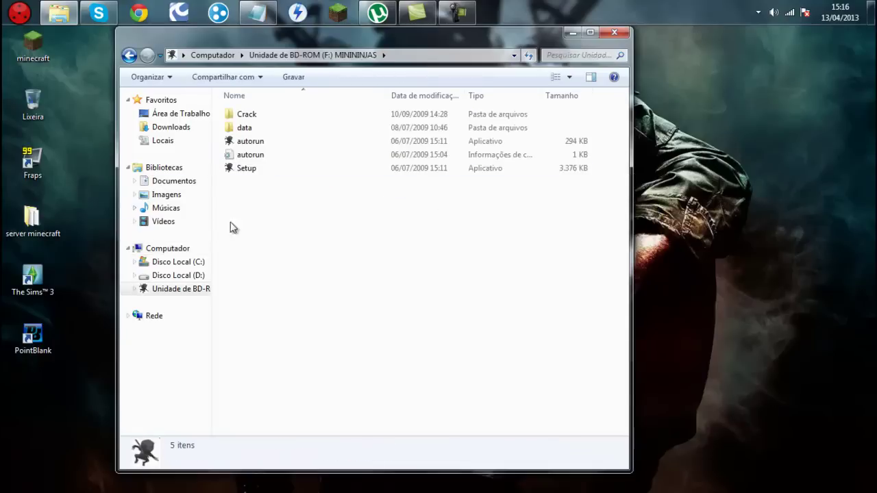
{"action": "double_click", "coordinate": [248, 115]}
{"action": "left_click_drag", "start_coordinate": [268, 192], "coordinate": [342, 99]}
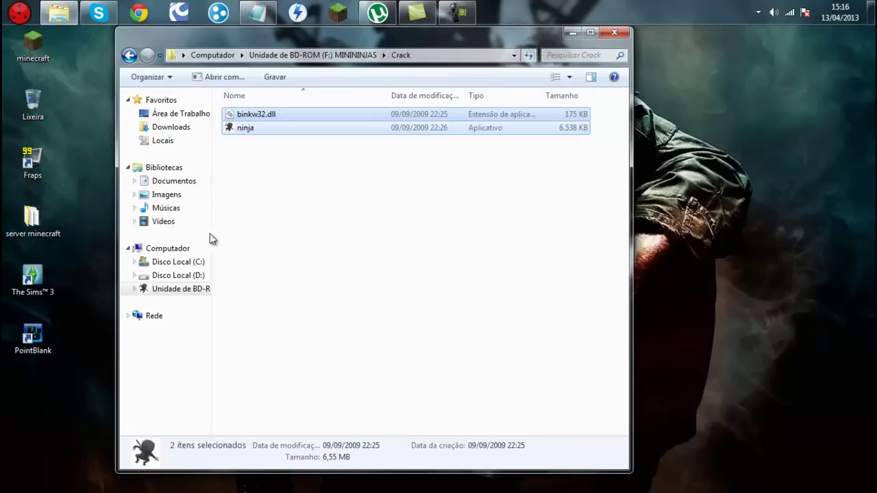
Open the game's installation folder, Arquivos de Programas\Eidos\Mini Ninjas, on Disco Local (C:).
{"action": "left_click", "coordinate": [190, 263]}
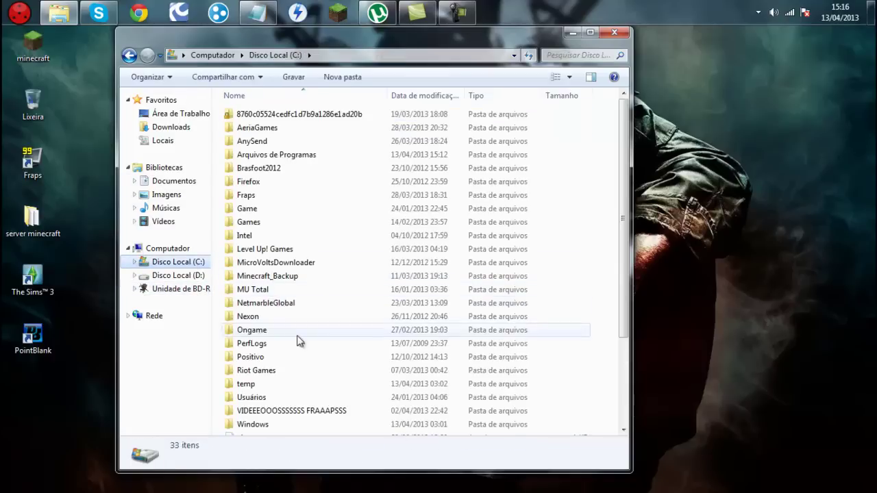
{"action": "left_click", "coordinate": [283, 156]}
{"action": "double_click", "coordinate": [283, 156]}
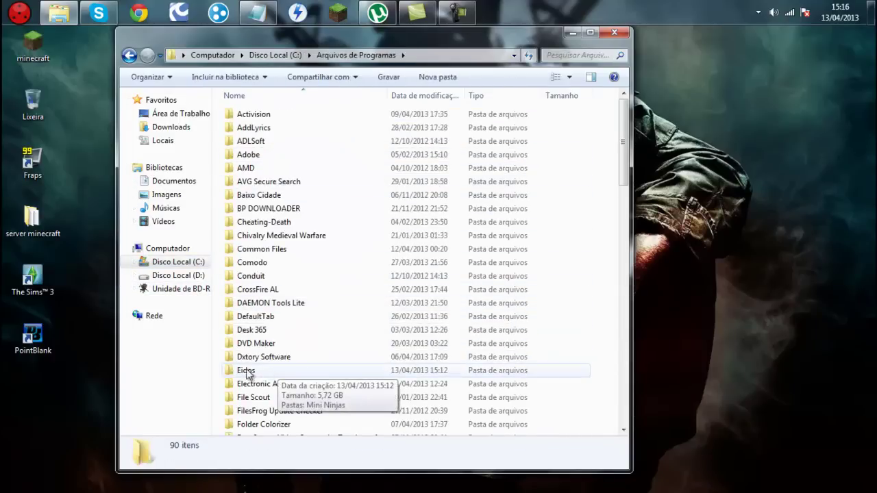
{"action": "double_click", "coordinate": [257, 372]}
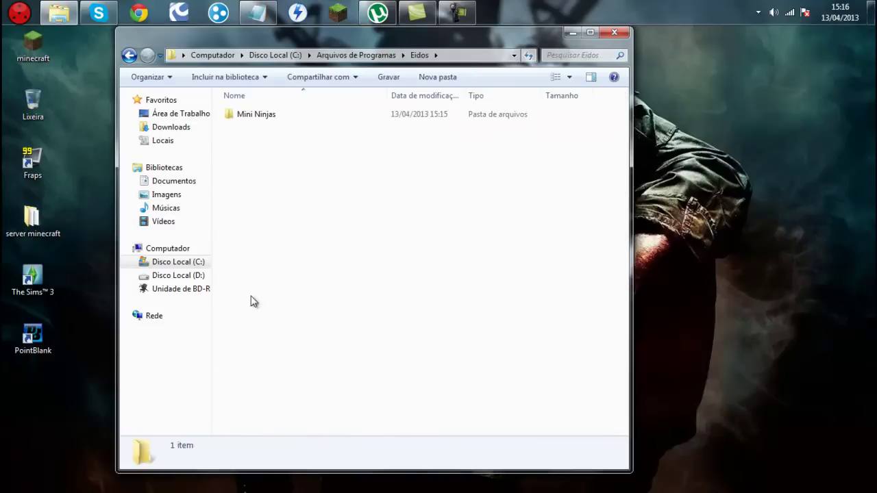
{"action": "double_click", "coordinate": [257, 115]}
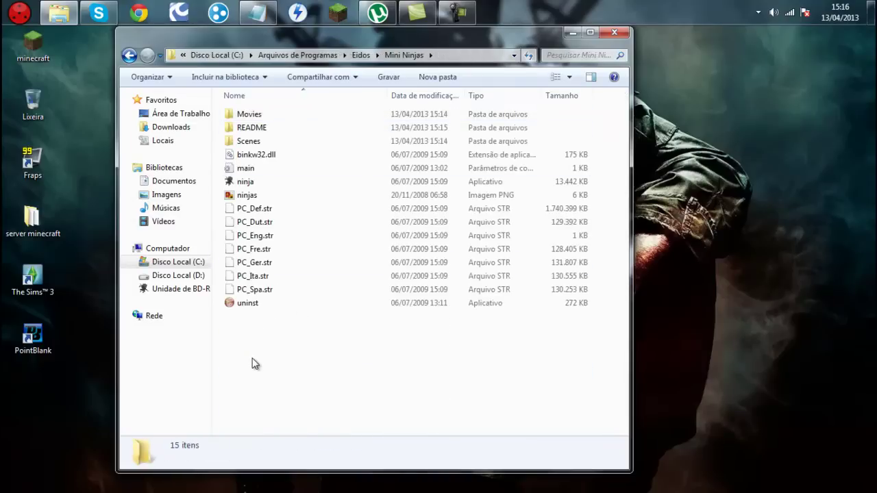
Paste the copied binkw32.dll and ninja files into the Mini Ninjas folder, replacing the existing versions.
{"action": "key", "text": "ctrl+v"}
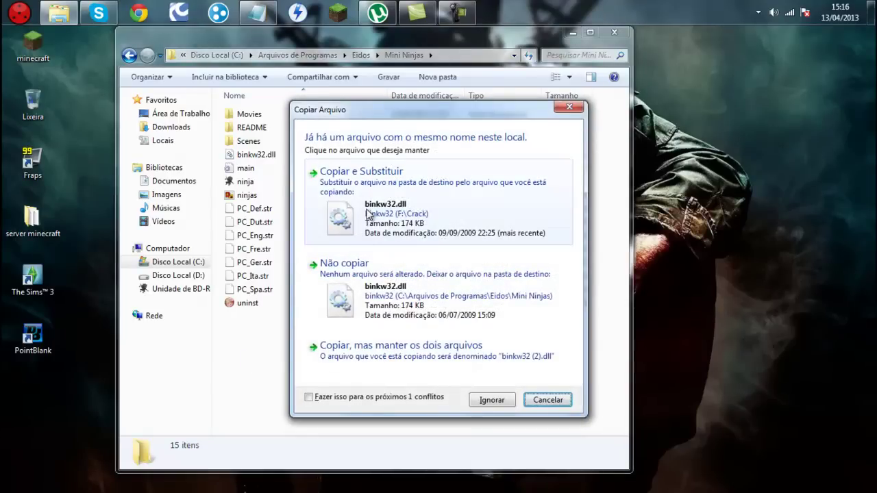
{"action": "left_click", "coordinate": [368, 214]}
{"action": "left_click", "coordinate": [368, 217]}
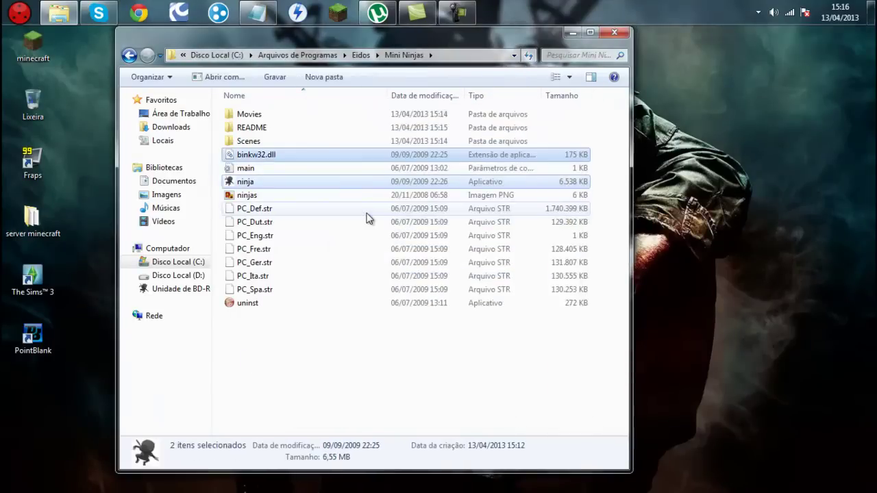
{"action": "left_click_drag", "start_coordinate": [253, 353], "coordinate": [589, 104]}
{"action": "left_click", "coordinate": [453, 333]}
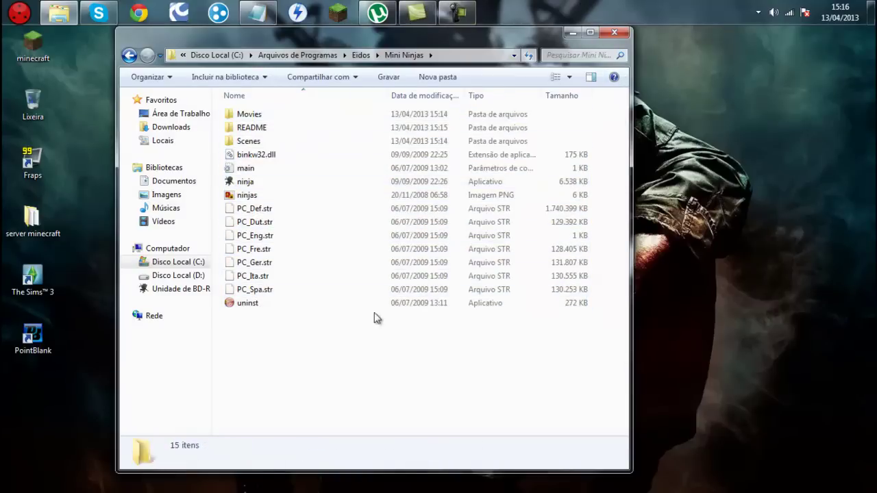
{"action": "left_click_drag", "start_coordinate": [318, 333], "coordinate": [416, 298]}
{"action": "left_click_drag", "start_coordinate": [281, 357], "coordinate": [414, 367]}
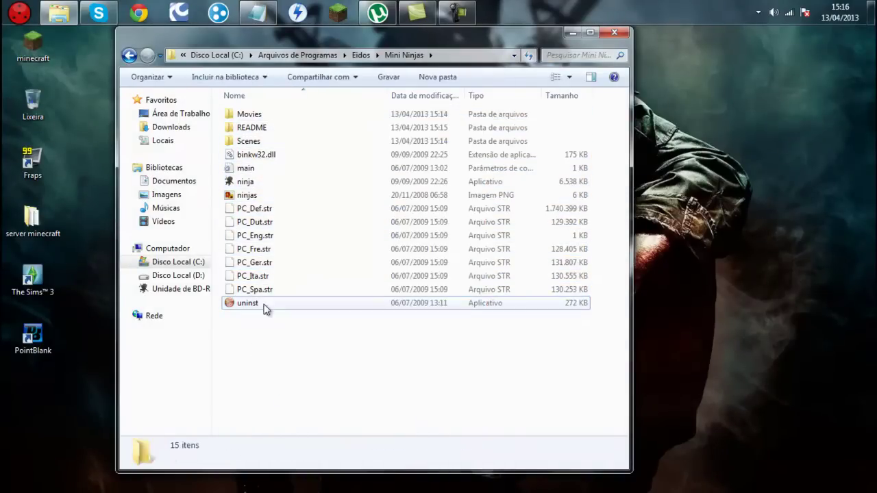
Close the Mini Ninjas installation folder window.
{"action": "left_click", "coordinate": [20, 12]}
{"action": "left_click", "coordinate": [20, 13]}
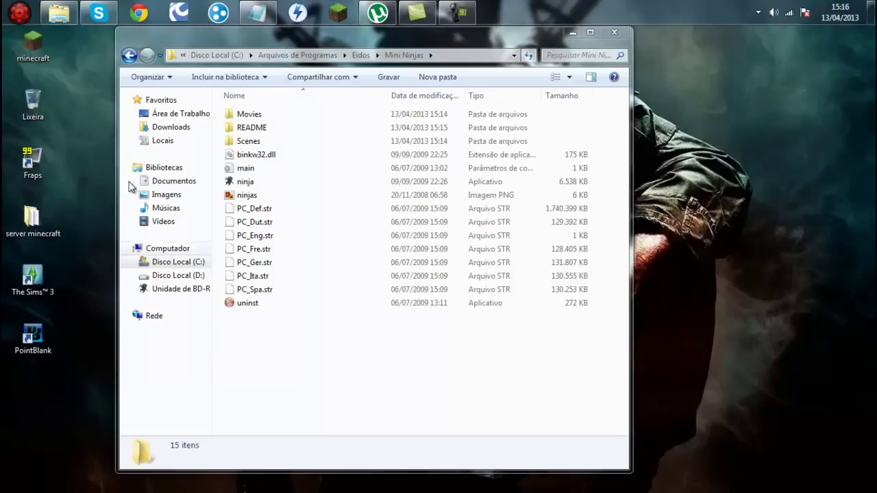
{"action": "left_click", "coordinate": [317, 389]}
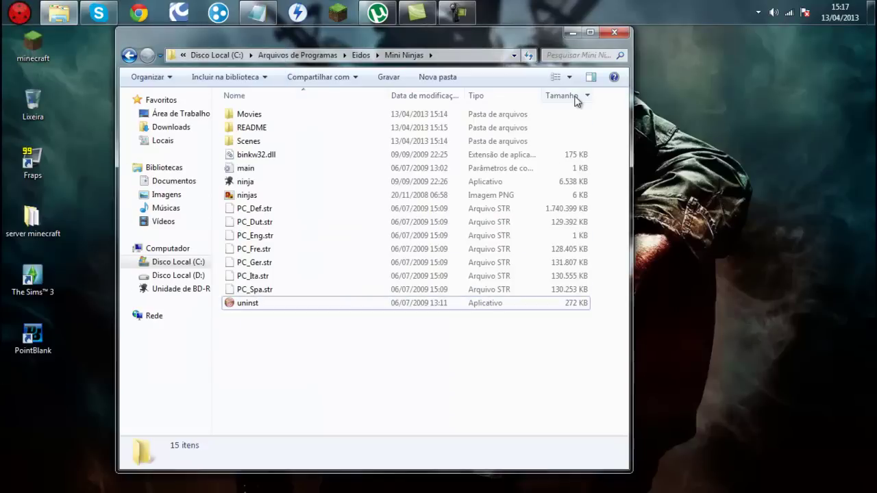
{"action": "left_click", "coordinate": [616, 33]}
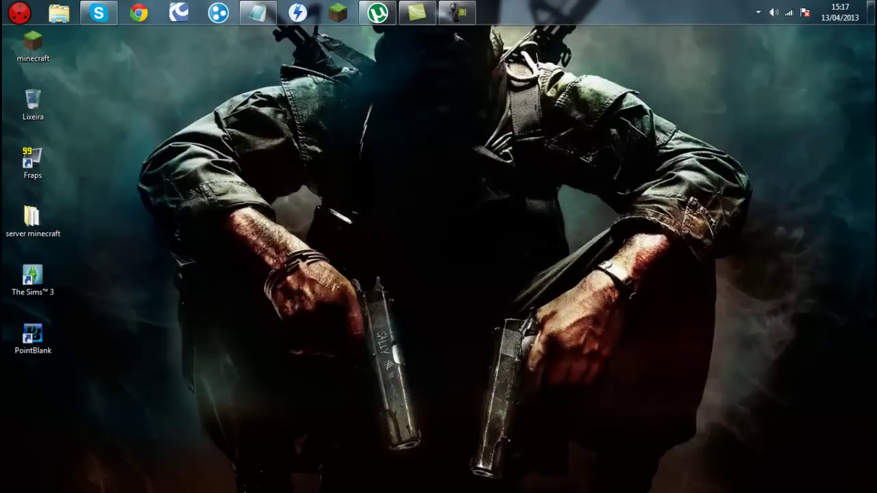
Create a desktop shortcut to Mini Ninjas from its program entry and launch the game from it.
{"action": "left_click", "coordinate": [10, 14]}
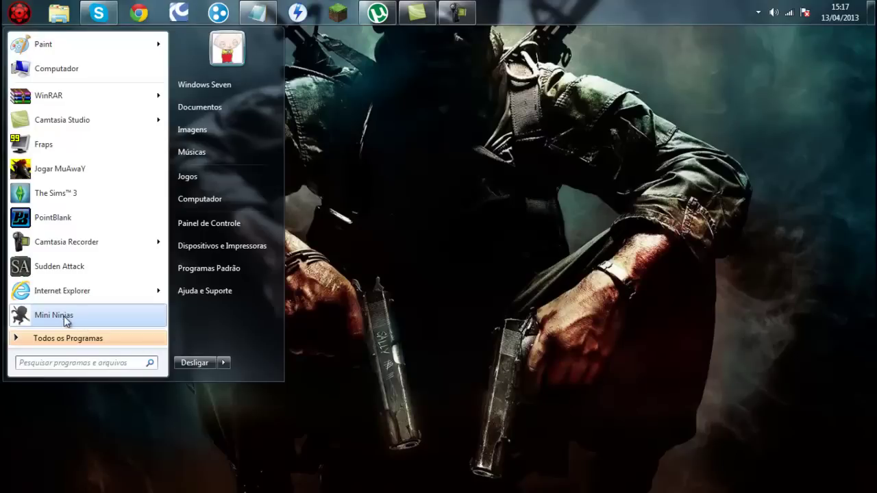
{"action": "left_click_drag", "start_coordinate": [54, 312], "coordinate": [17, 410]}
{"action": "left_click_drag", "start_coordinate": [113, 445], "coordinate": [4, 403]}
{"action": "double_click", "coordinate": [24, 405]}
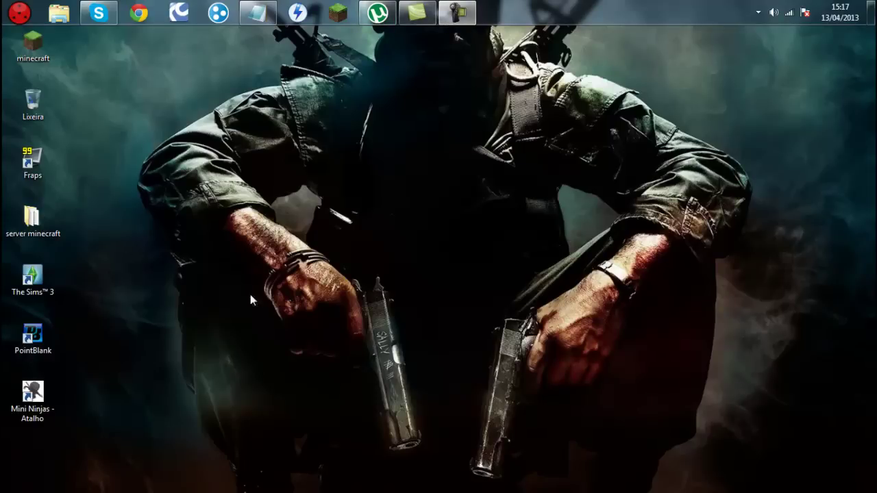
{"action": "left_click_drag", "start_coordinate": [296, 245], "coordinate": [507, 464]}
{"action": "left_click_drag", "start_coordinate": [345, 263], "coordinate": [521, 442]}
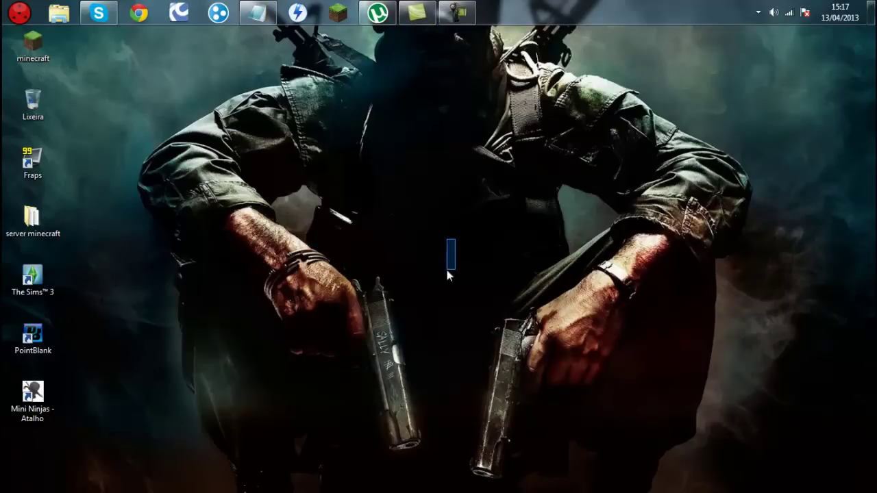
{"action": "left_click_drag", "start_coordinate": [447, 271], "coordinate": [293, 459]}
{"action": "right_click", "coordinate": [258, 12]}
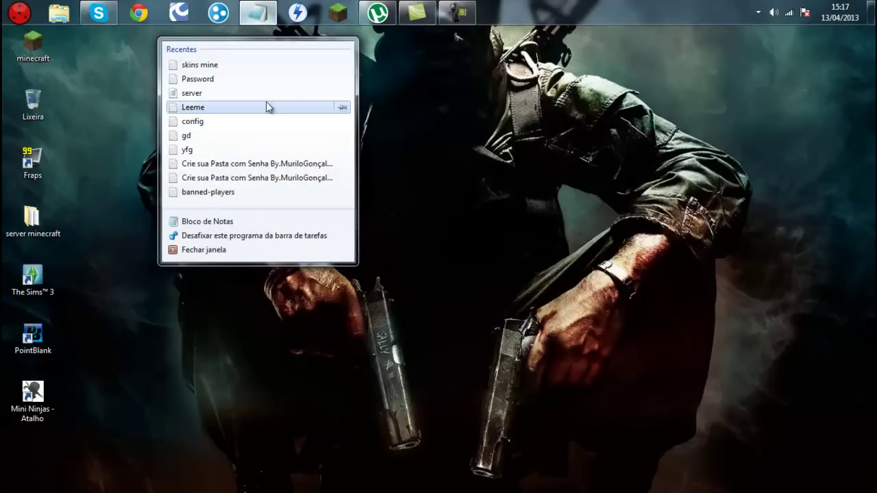
{"action": "left_click_drag", "start_coordinate": [329, 238], "coordinate": [453, 463]}
{"action": "mouse_move", "coordinate": [453, 463]}
{"action": "left_mouse_down"}
{"action": "mouse_move", "coordinate": [339, 342]}
{"action": "mouse_move", "coordinate": [338, 226]}
{"action": "mouse_move", "coordinate": [327, 245]}
{"action": "mouse_move", "coordinate": [451, 459]}
{"action": "left_mouse_up"}
{"action": "mouse_move", "coordinate": [451, 459]}
{"action": "left_mouse_down"}
{"action": "mouse_move", "coordinate": [412, 419]}
{"action": "mouse_move", "coordinate": [340, 294]}
{"action": "mouse_move", "coordinate": [335, 263]}
{"action": "mouse_move", "coordinate": [468, 425]}
{"action": "mouse_move", "coordinate": [457, 470]}
{"action": "mouse_move", "coordinate": [458, 461]}
{"action": "left_mouse_up"}
{"action": "mouse_move", "coordinate": [458, 461]}
{"action": "left_mouse_down"}
{"action": "mouse_move", "coordinate": [320, 278]}
{"action": "mouse_move", "coordinate": [323, 256]}
{"action": "mouse_move", "coordinate": [479, 492]}
{"action": "mouse_move", "coordinate": [335, 304]}
{"action": "mouse_move", "coordinate": [330, 245]}
{"action": "mouse_move", "coordinate": [460, 481]}
{"action": "mouse_move", "coordinate": [441, 458]}
{"action": "left_mouse_up"}
{"action": "mouse_move", "coordinate": [327, 256]}
{"action": "left_mouse_down"}
{"action": "mouse_move", "coordinate": [459, 476]}
{"action": "mouse_move", "coordinate": [465, 457]}
{"action": "mouse_move", "coordinate": [468, 467]}
{"action": "mouse_move", "coordinate": [335, 297]}
{"action": "mouse_move", "coordinate": [327, 259]}
{"action": "left_mouse_up"}
{"action": "left_click_drag", "start_coordinate": [326, 260], "coordinate": [488, 492]}
{"action": "left_click_drag", "start_coordinate": [459, 210], "coordinate": [462, 467]}
{"action": "mouse_move", "coordinate": [462, 467]}
{"action": "left_mouse_down"}
{"action": "mouse_move", "coordinate": [408, 398]}
{"action": "mouse_move", "coordinate": [347, 272]}
{"action": "mouse_move", "coordinate": [324, 262]}
{"action": "mouse_move", "coordinate": [417, 365]}
{"action": "mouse_move", "coordinate": [451, 450]}
{"action": "mouse_move", "coordinate": [473, 442]}
{"action": "mouse_move", "coordinate": [466, 460]}
{"action": "left_mouse_up"}
{"action": "left_click_drag", "start_coordinate": [454, 252], "coordinate": [346, 485]}
{"action": "left_click", "coordinate": [457, 11]}
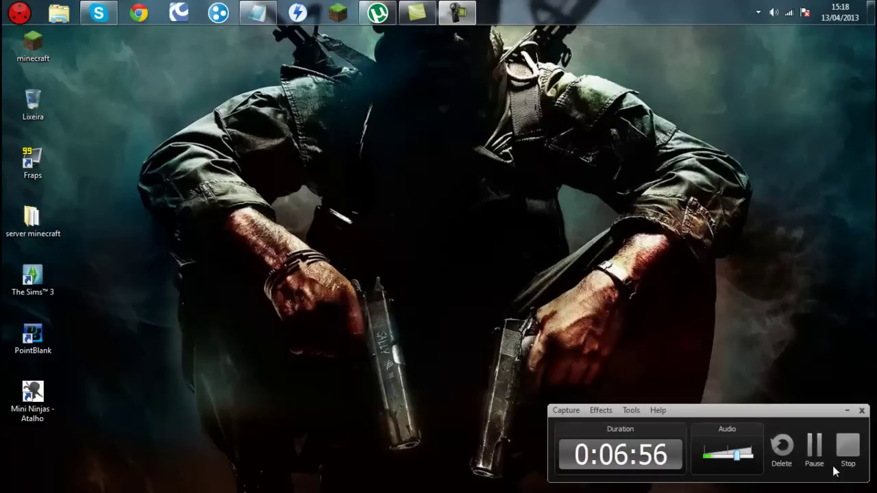